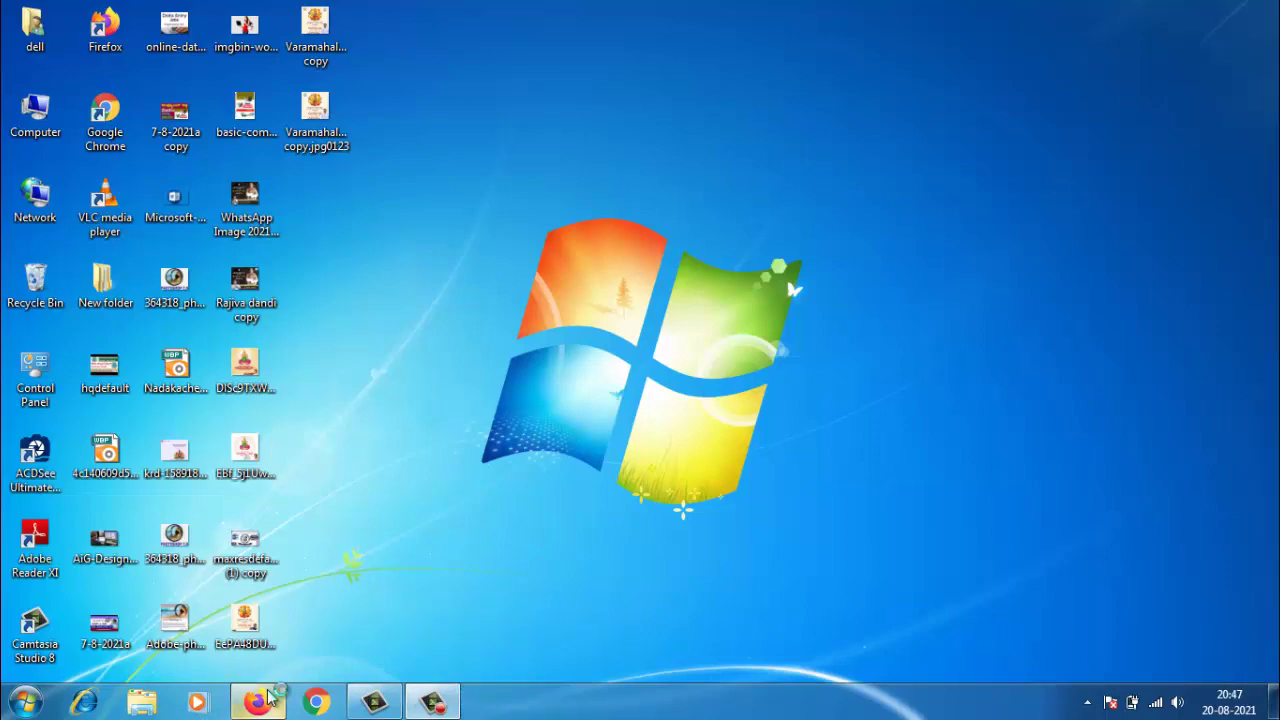
# - Search Google for nsdl in Firefox and open the 'Online PAN application - NSDL' result
pyautogui.click(268, 698)
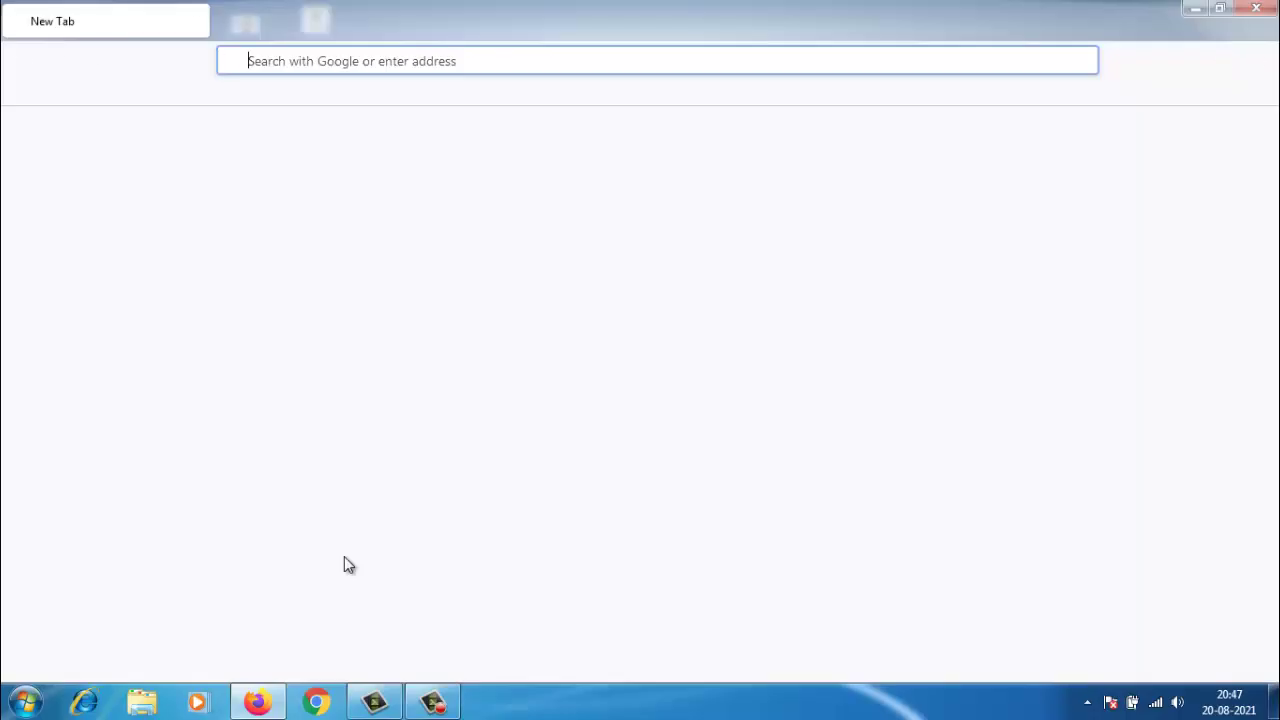
pyautogui.write('n')
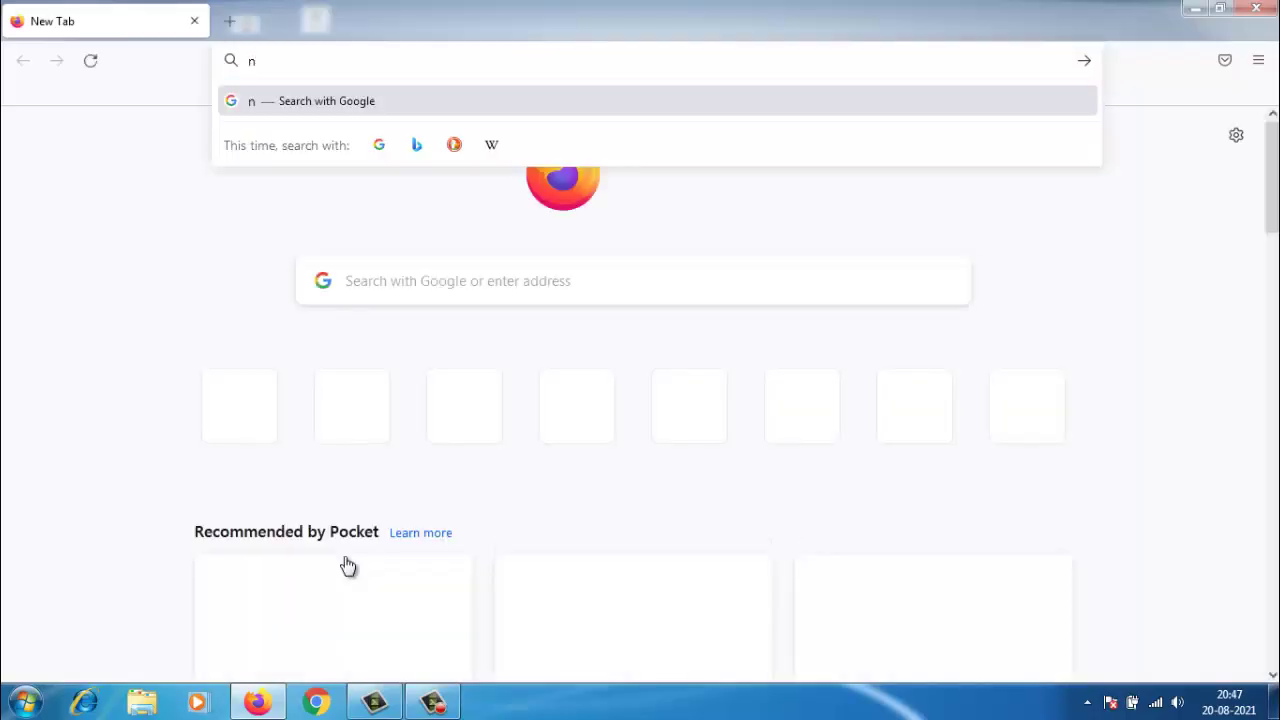
pyautogui.write('sdl')
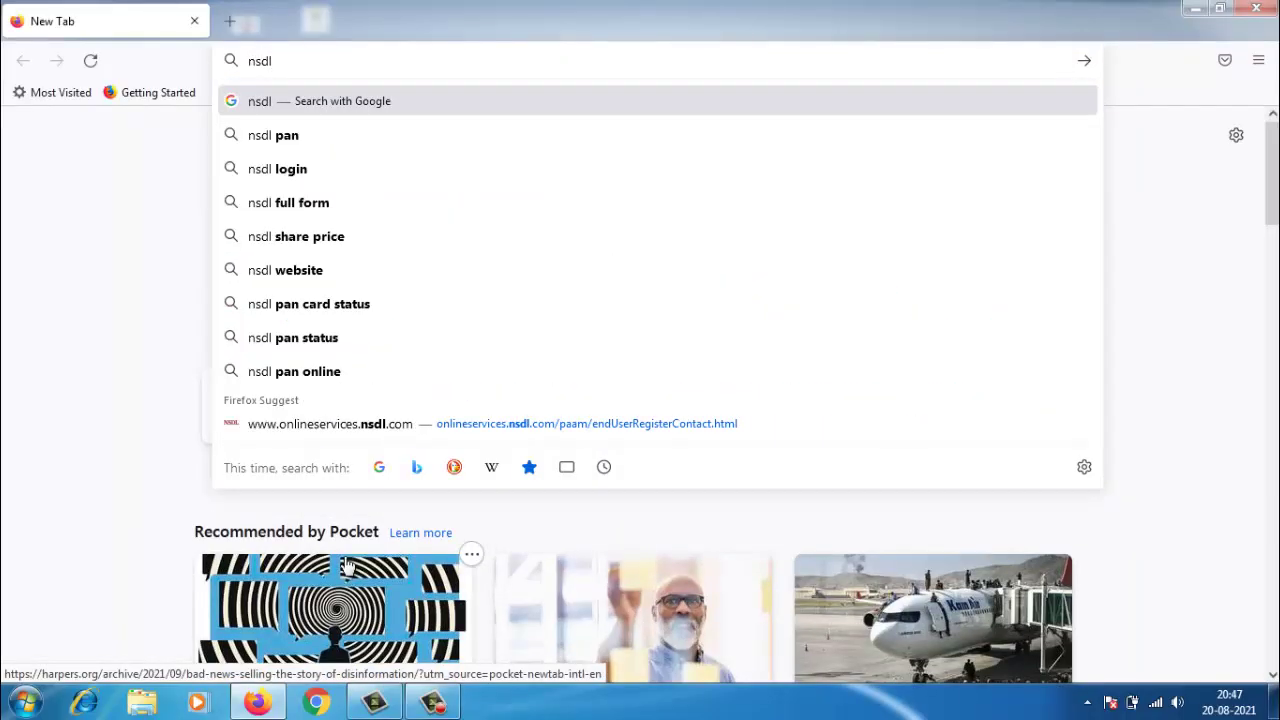
pyautogui.press('Return')
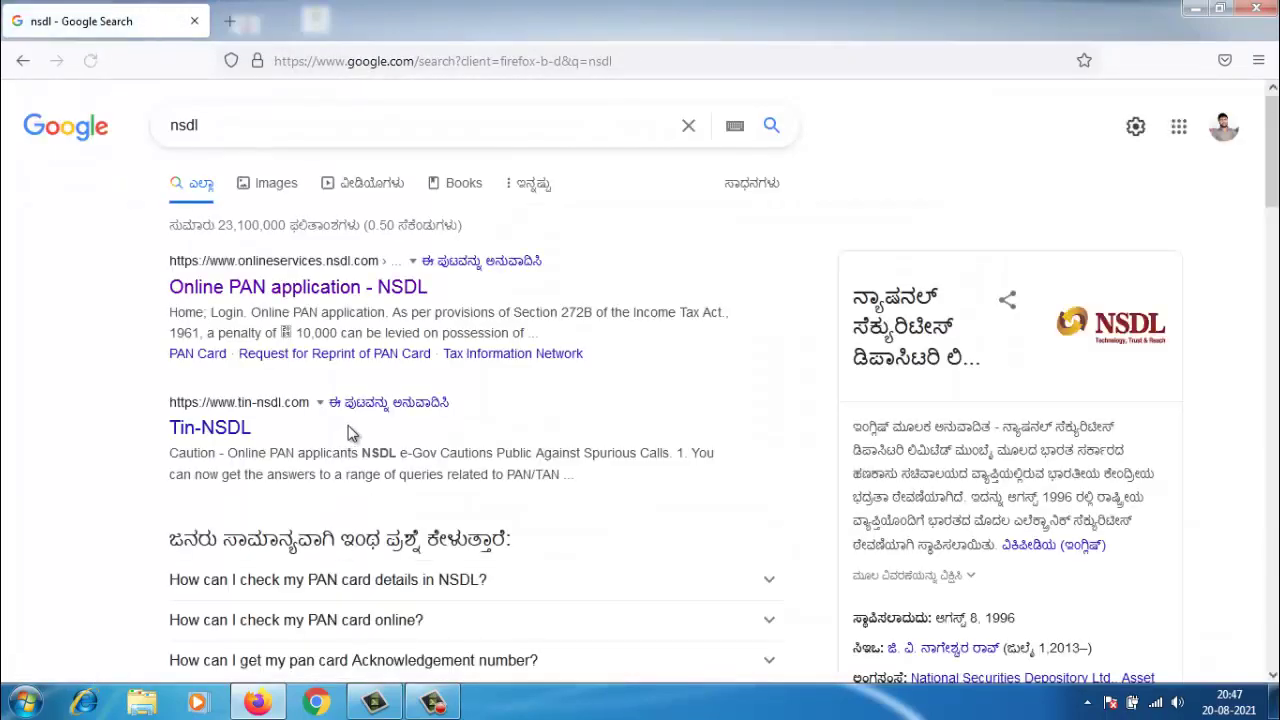
pyautogui.click(345, 291)
pyautogui.click(350, 298)
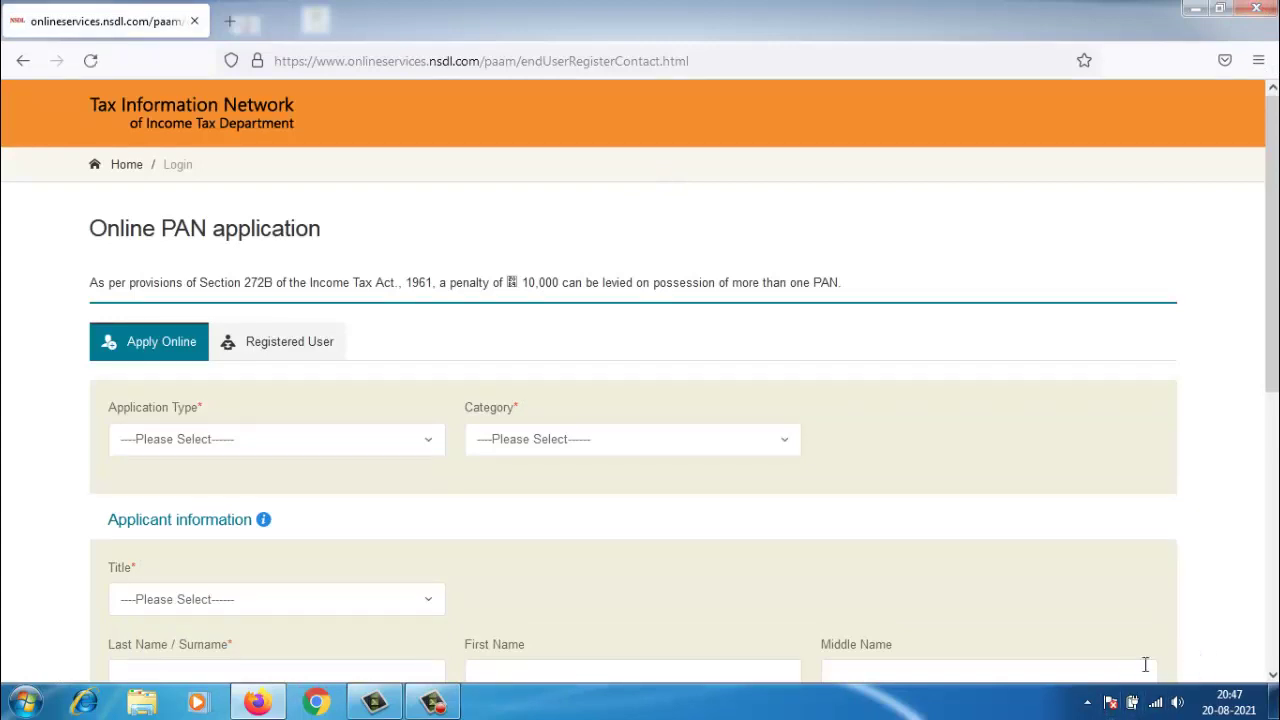
# - Choose New PAN - Indian Citizen (Form 49A), category INDIVIDUAL and title Shri
pyautogui.click(189, 439)
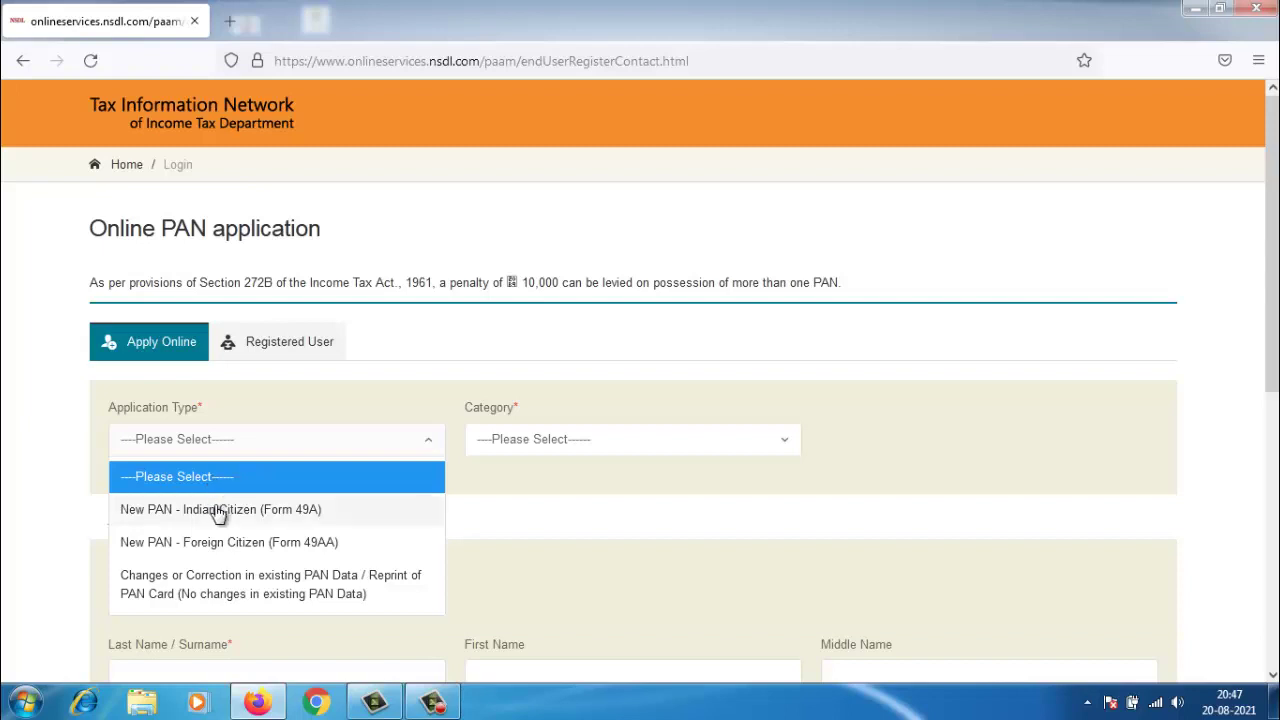
pyautogui.click(220, 512)
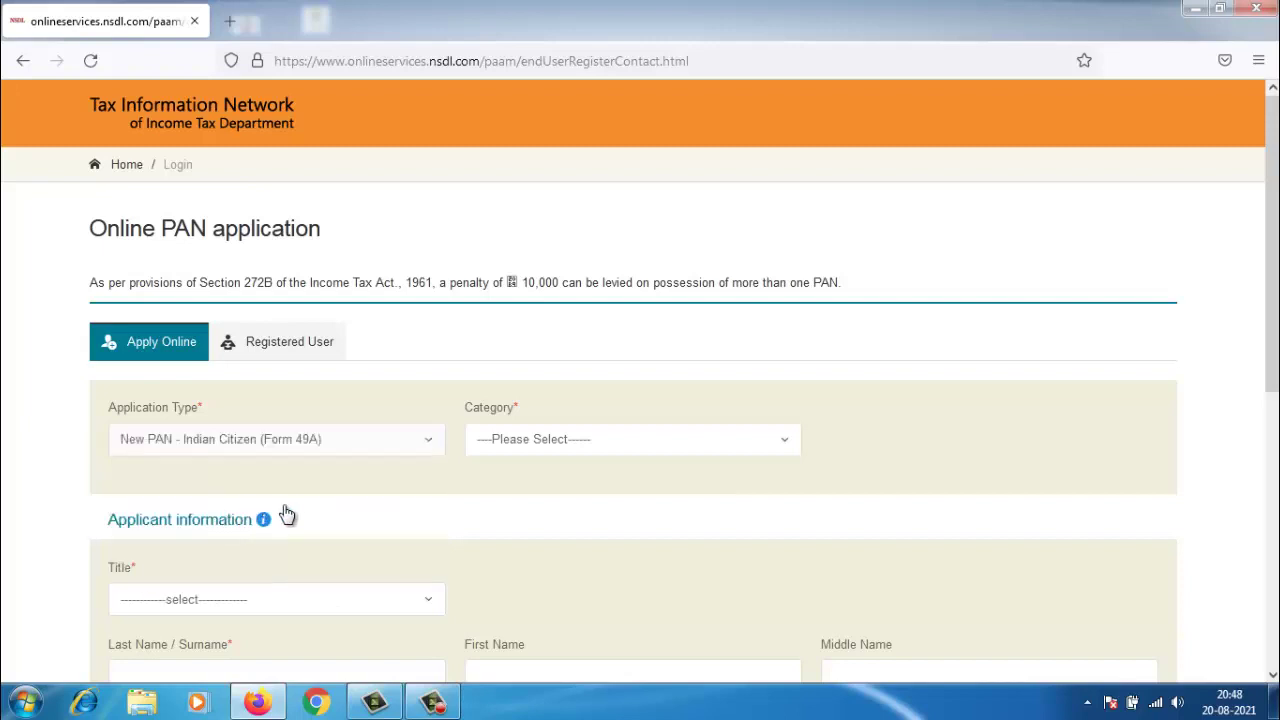
pyautogui.click(517, 446)
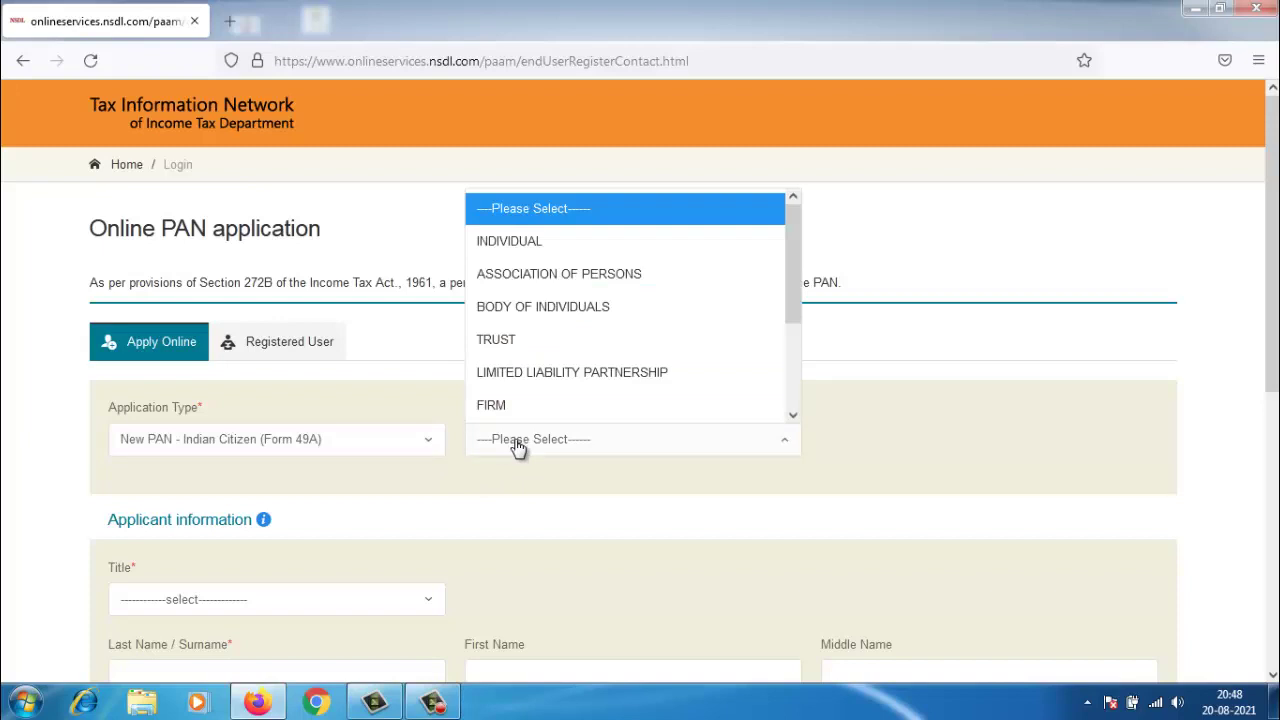
pyautogui.click(496, 250)
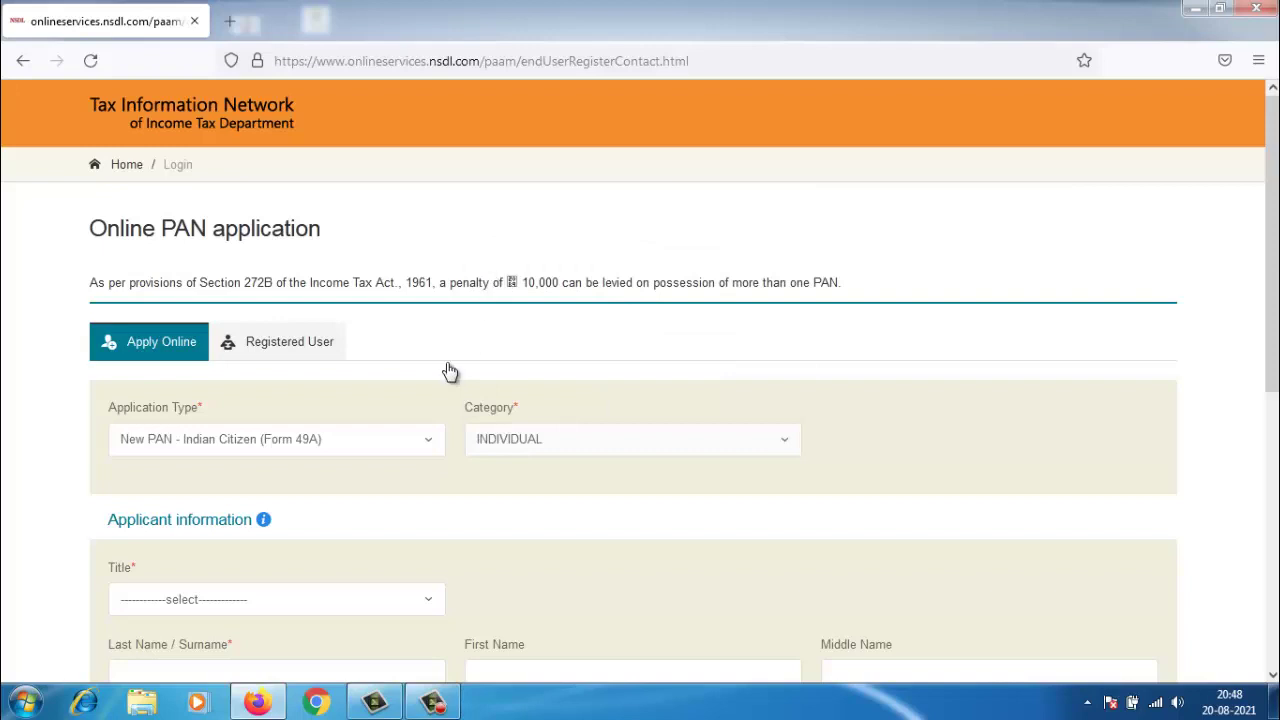
pyautogui.click(203, 610)
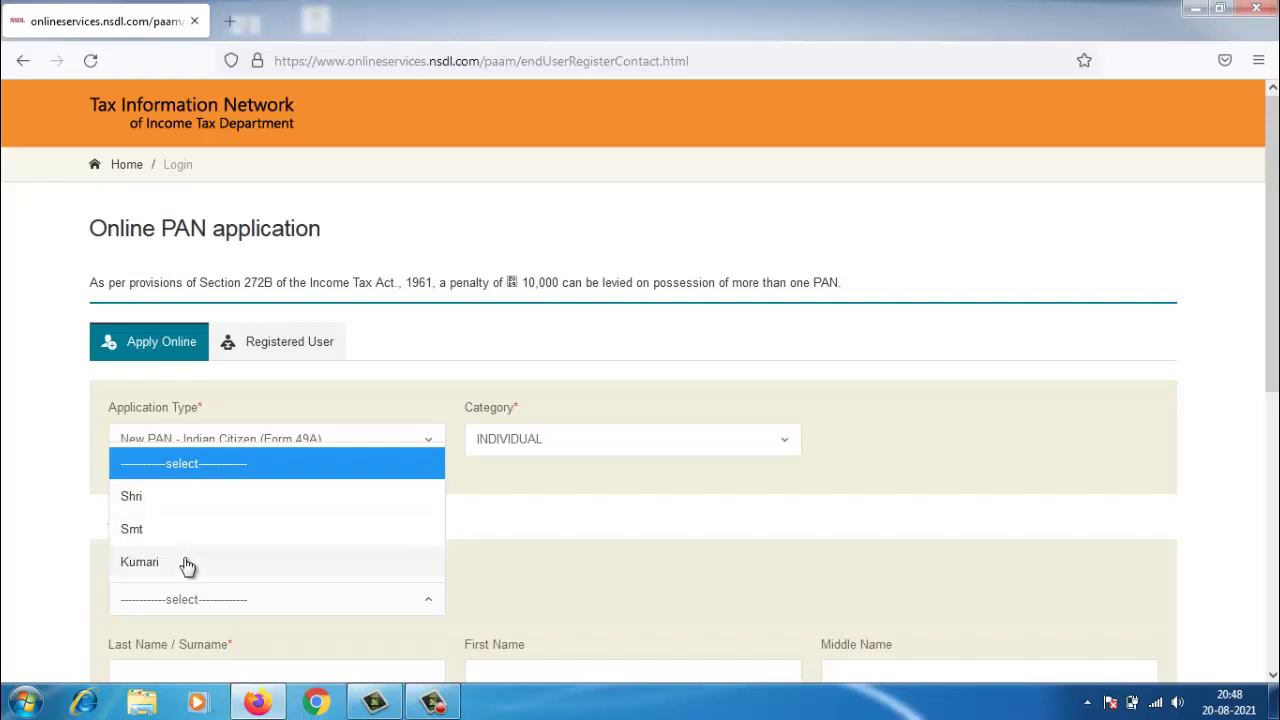
pyautogui.click(183, 500)
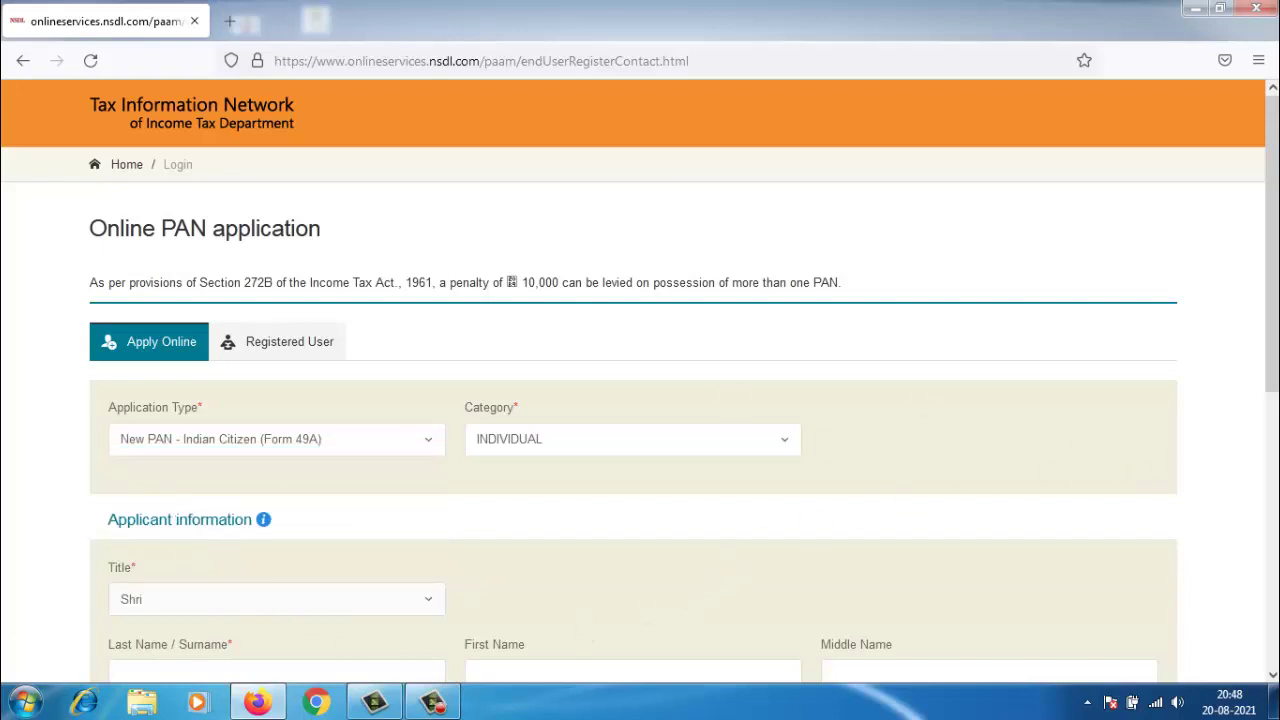
pyautogui.scroll(-2, 1257, 451)
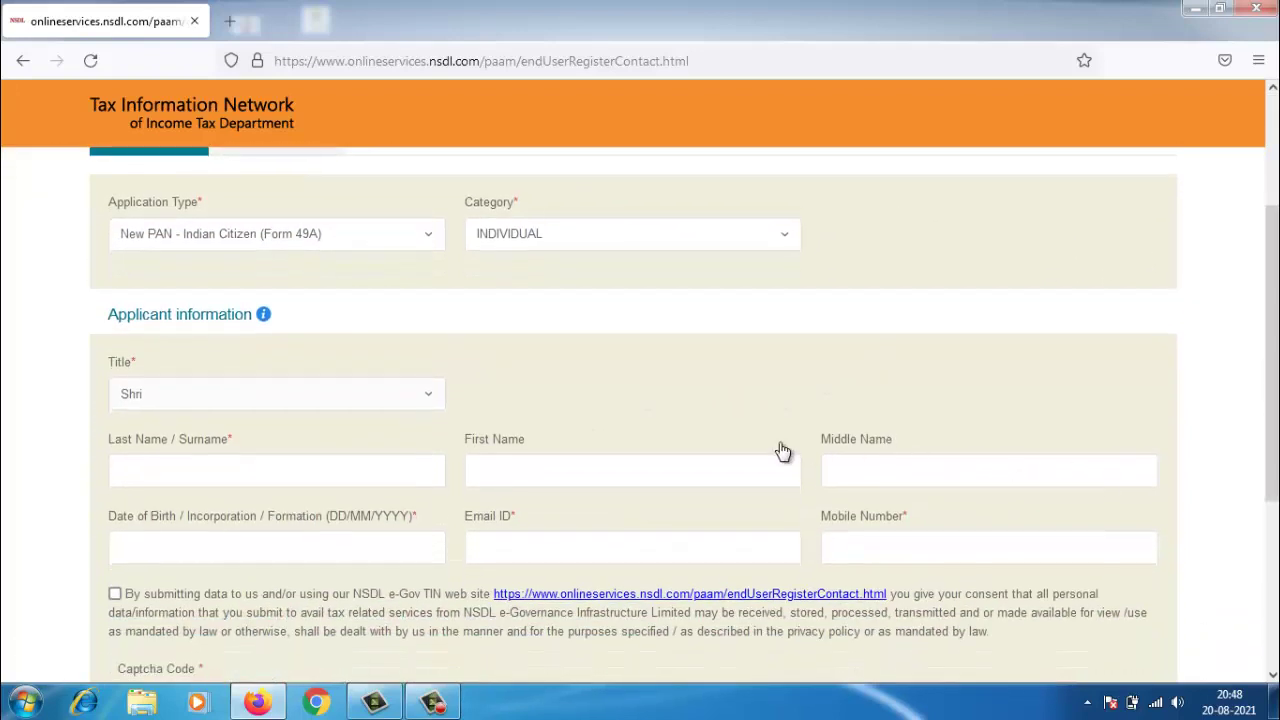
# - Enter the applicant's surname, first name and middle name, fixing a misplaced entry
pyautogui.click(309, 466)
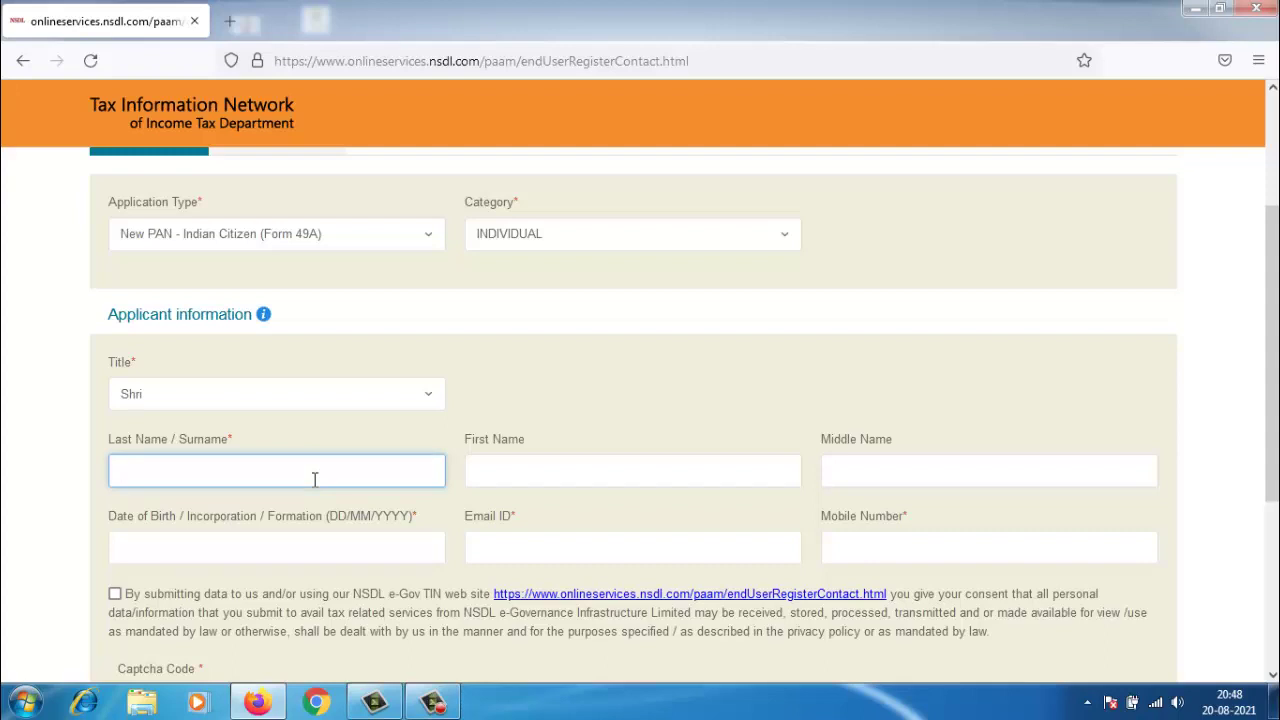
pyautogui.press('Tab')
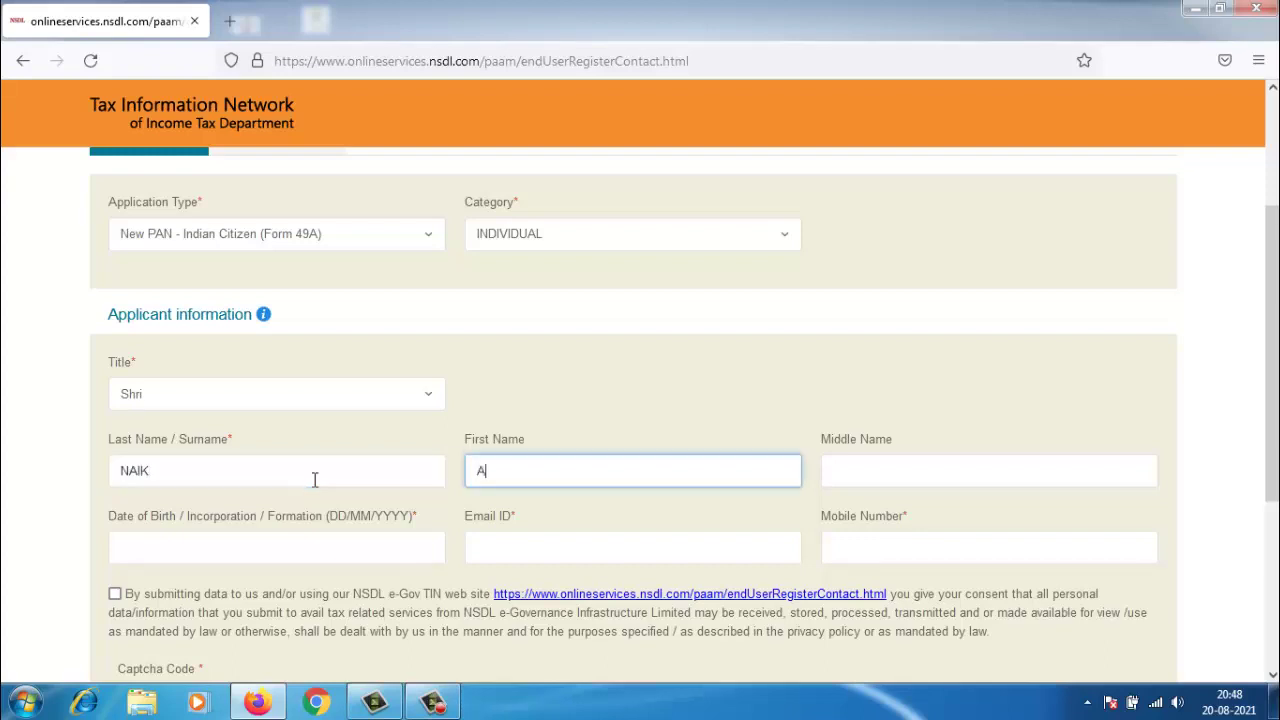
pyautogui.press('Tab')
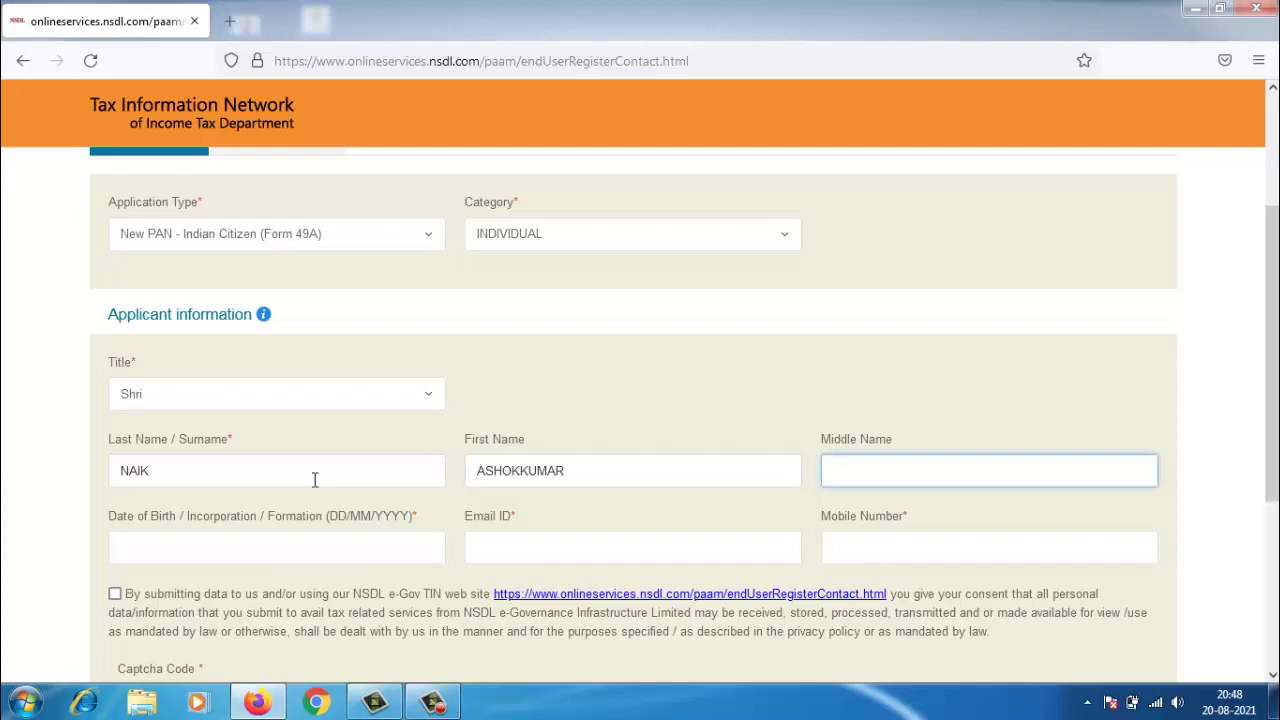
pyautogui.click(314, 479)
pyautogui.write('ESH')
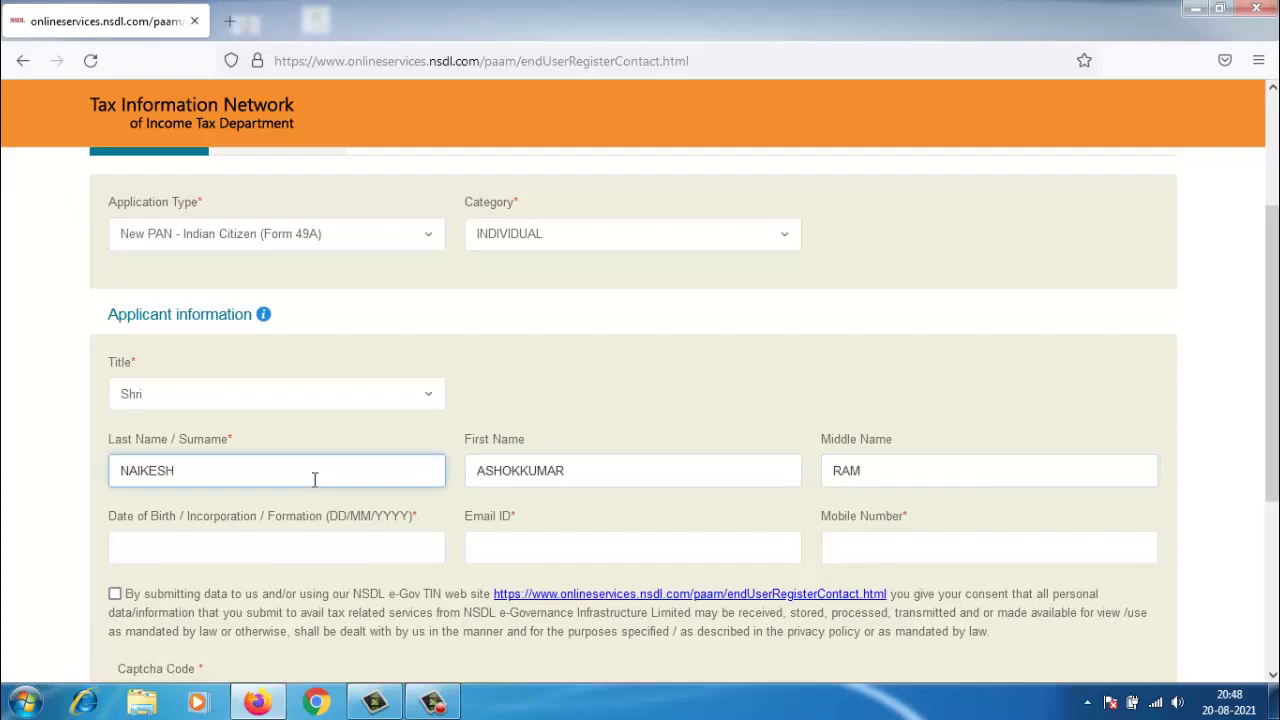
pyautogui.press('BackSpace')
pyautogui.press('BackSpace')
pyautogui.press('BackSpace')
pyautogui.click(867, 477)
pyautogui.write('ESH')
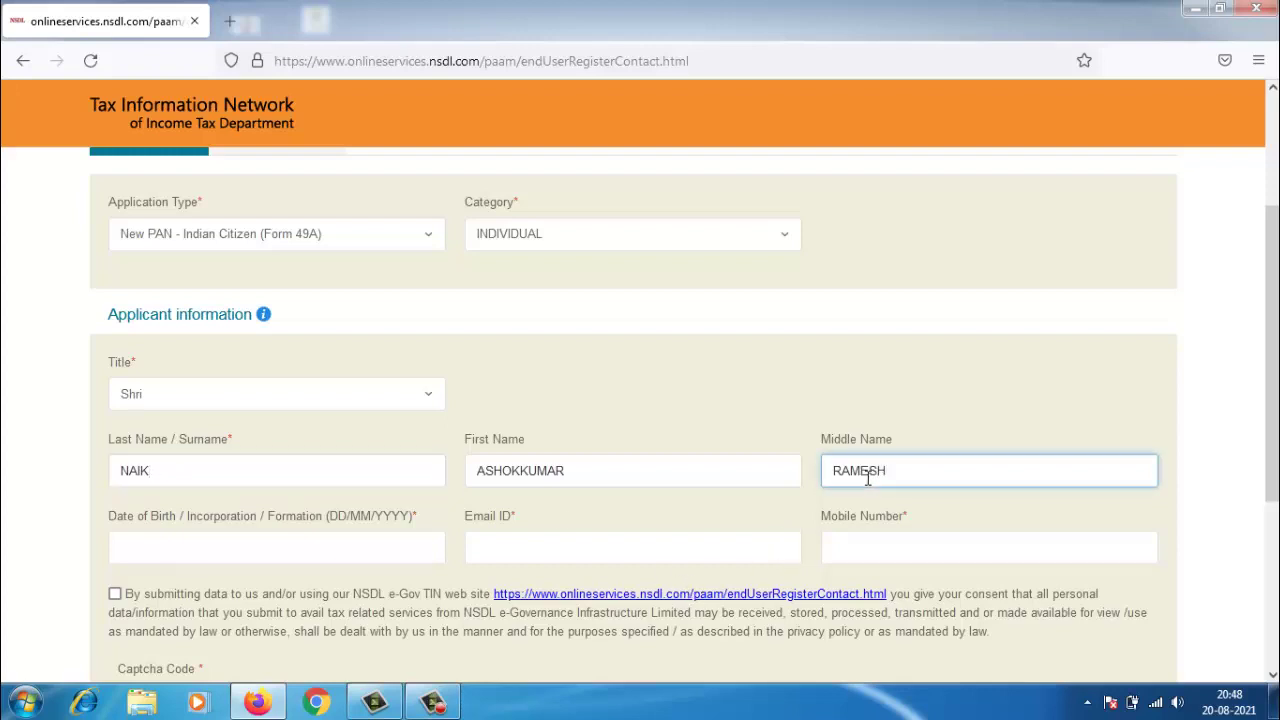
# - Set the date-of-birth calendar to July 1989, then try typing the date and clear it
pyautogui.click(376, 552)
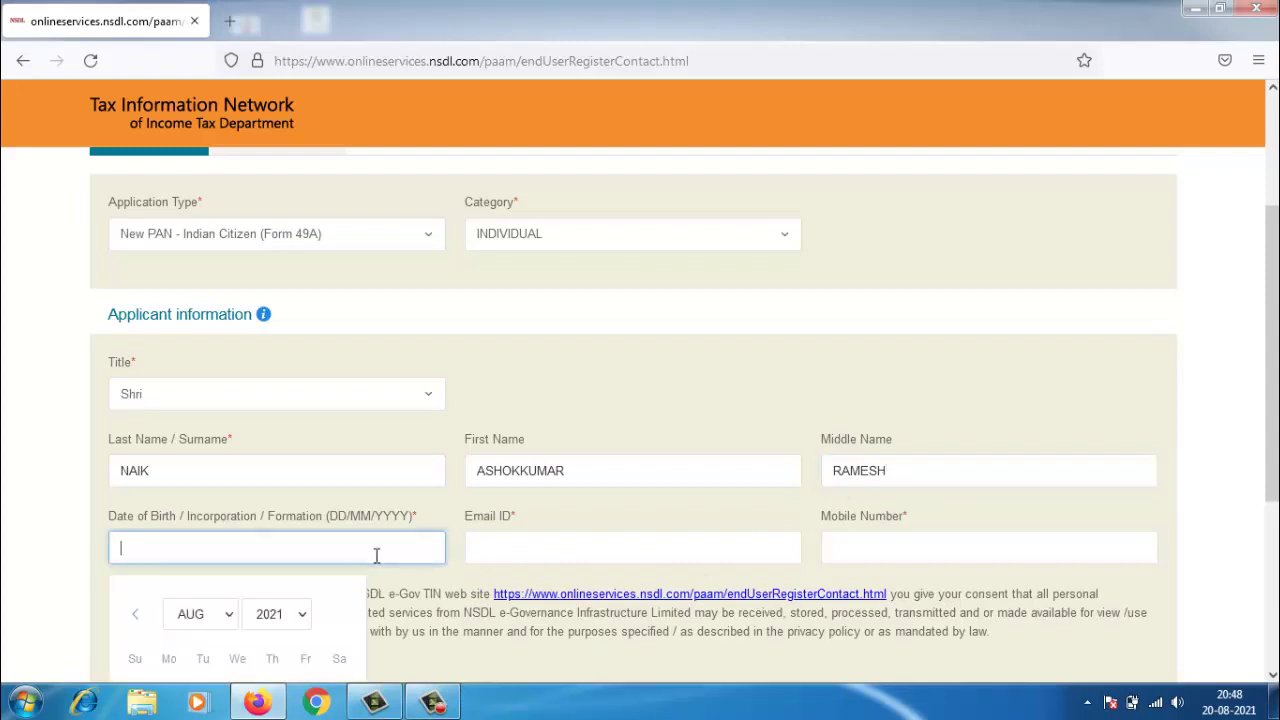
pyautogui.click(294, 614)
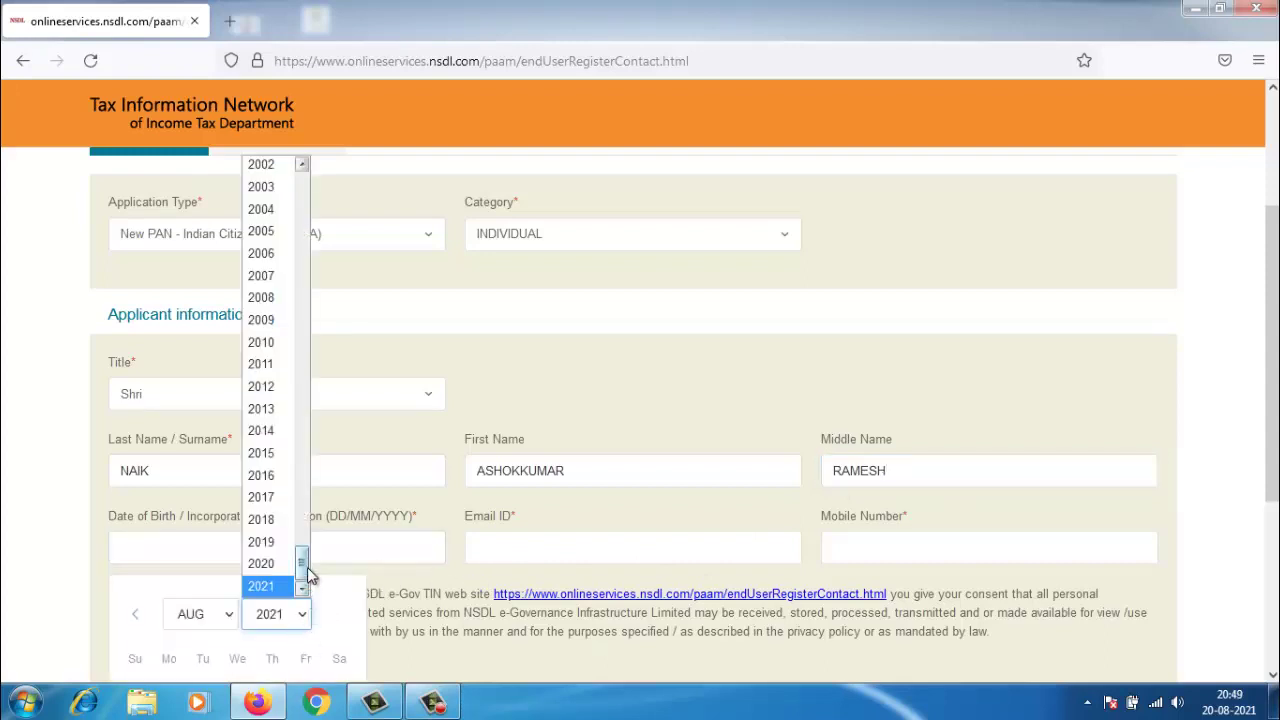
pyautogui.moveTo(305, 568); pyautogui.dragTo(303, 500)
pyautogui.click(264, 500)
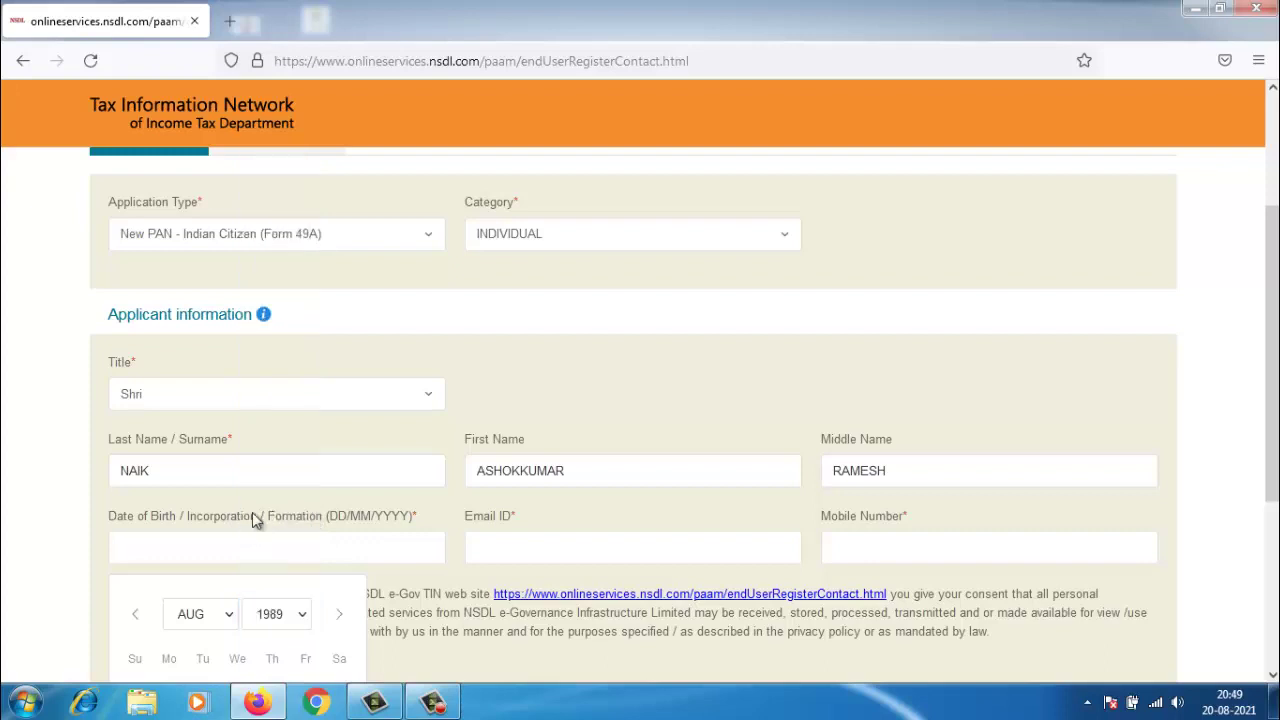
pyautogui.click(211, 613)
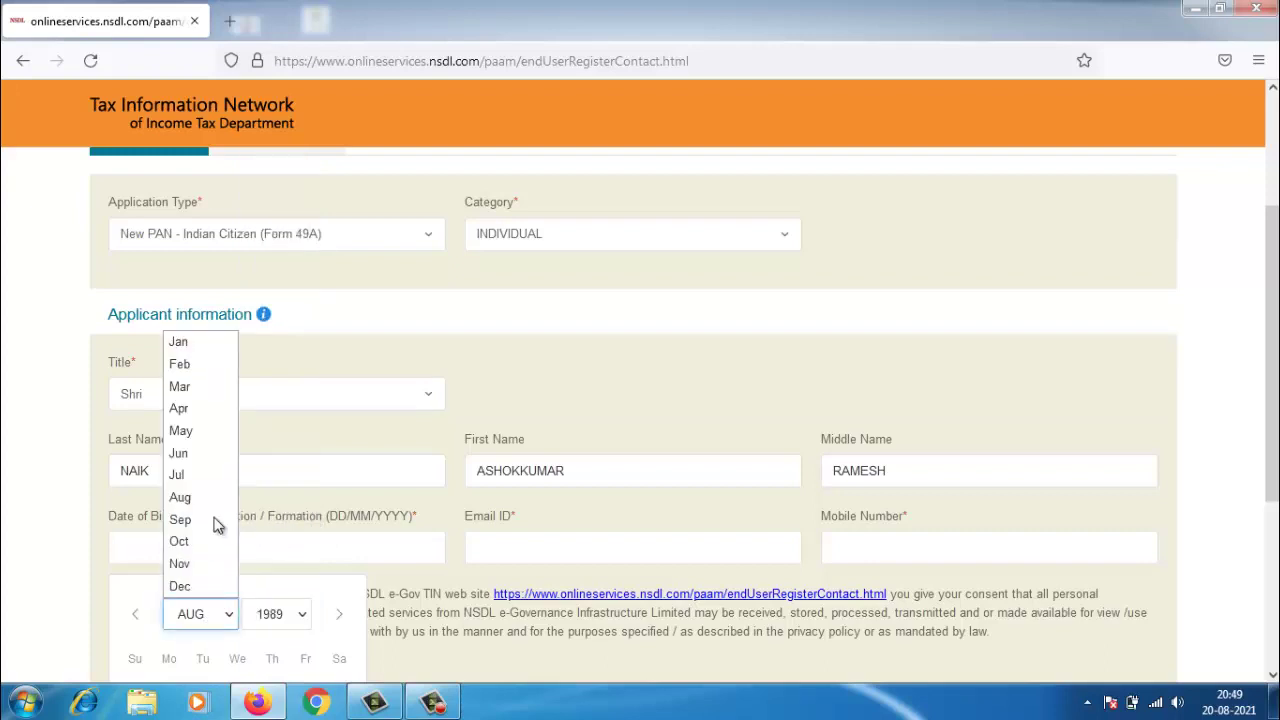
pyautogui.click(218, 475)
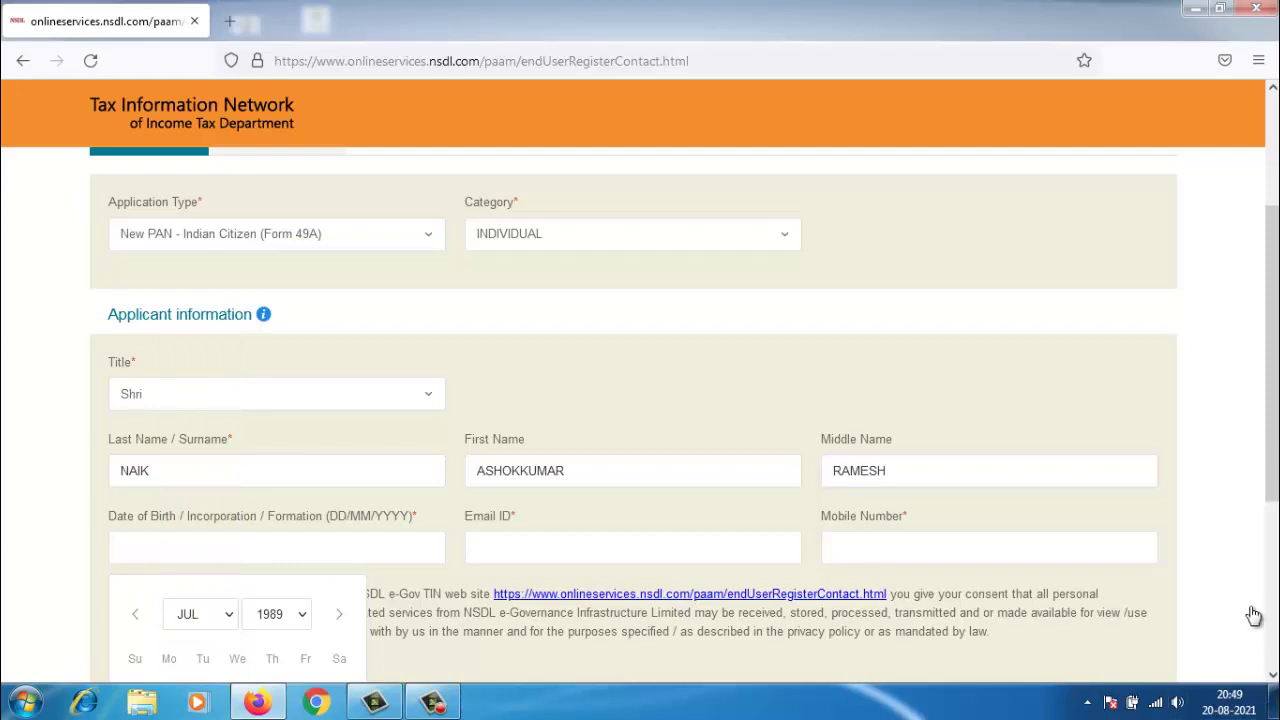
pyautogui.scroll(-4, 1209, 626)
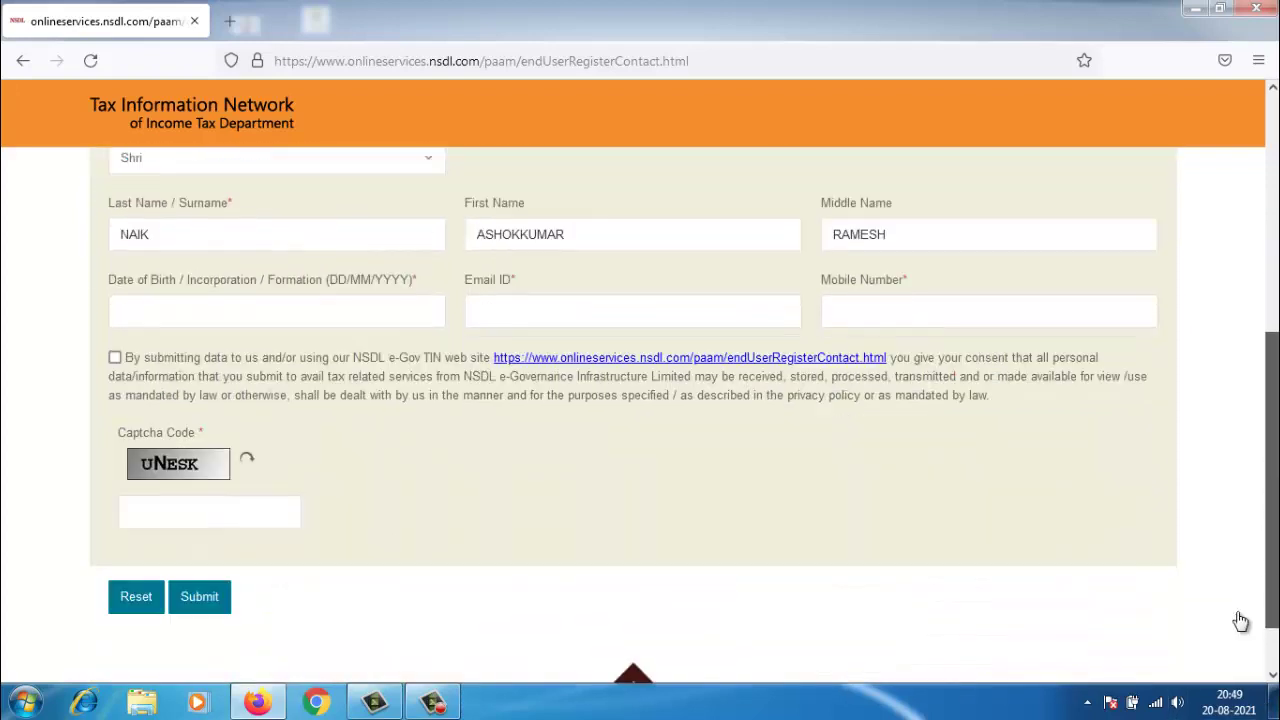
pyautogui.click(382, 312)
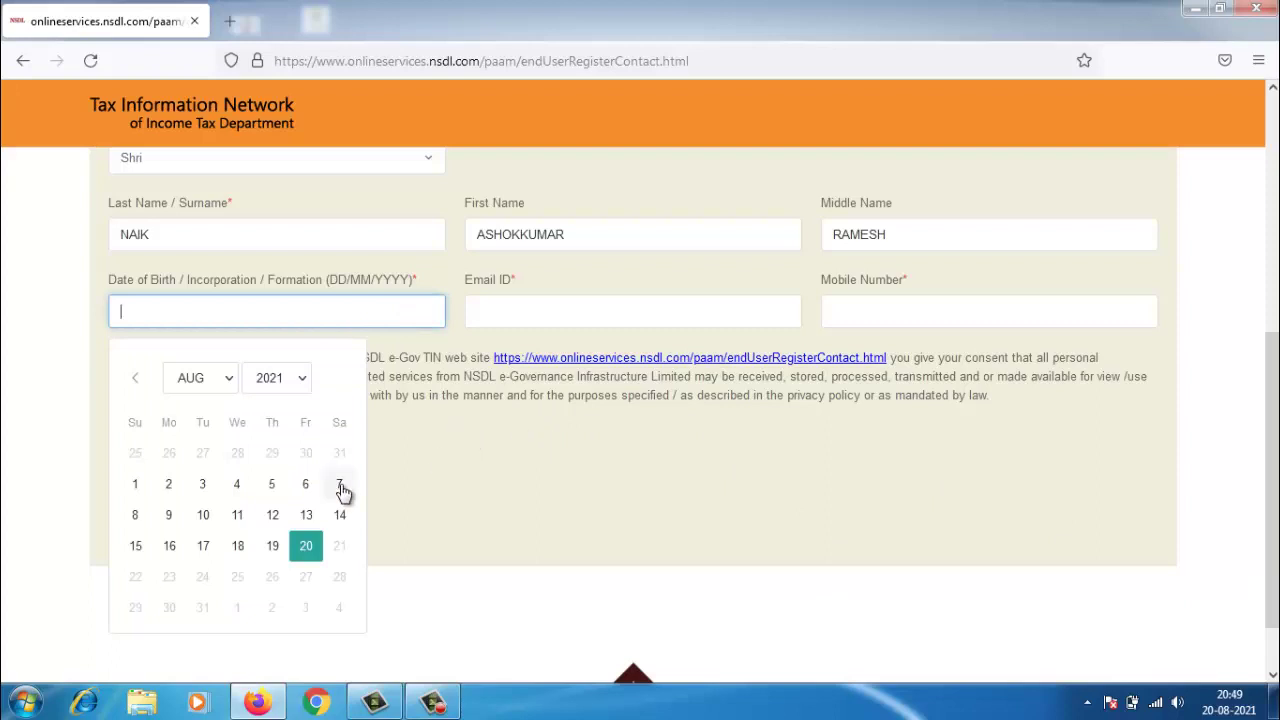
pyautogui.write('20/0/19')
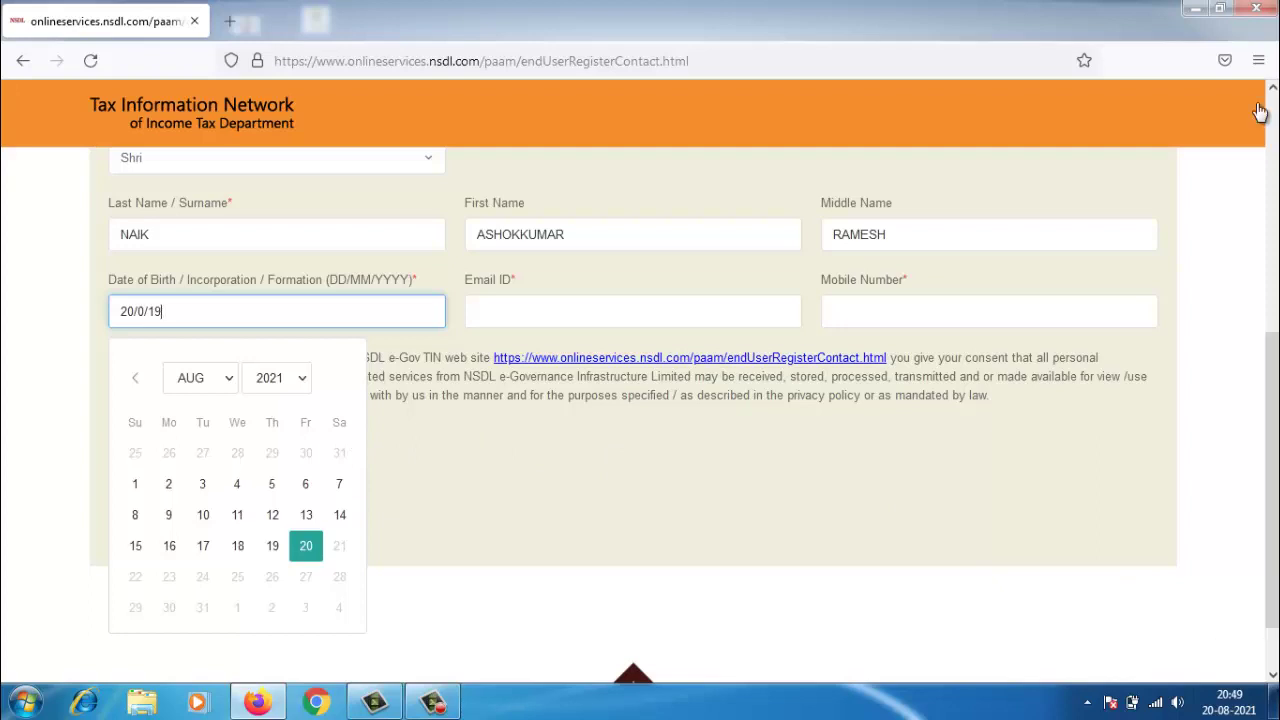
pyautogui.press('BackSpace')
pyautogui.press('BackSpace')
pyautogui.press('BackSpace')
pyautogui.press('BackSpace')
pyautogui.press('BackSpace')
pyautogui.press('BackSpace')
pyautogui.press('BackSpace')
pyautogui.click(266, 380)
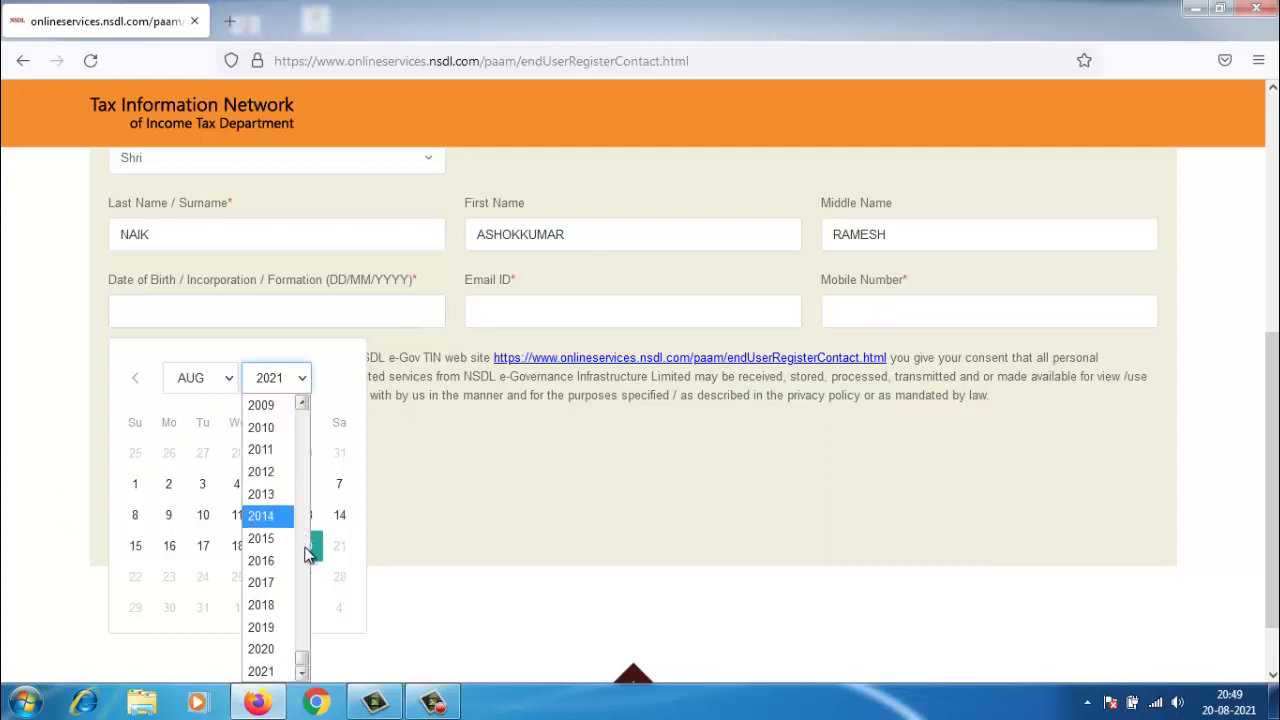
pyautogui.scroll(4, 312, 535)
pyautogui.click(302, 402)
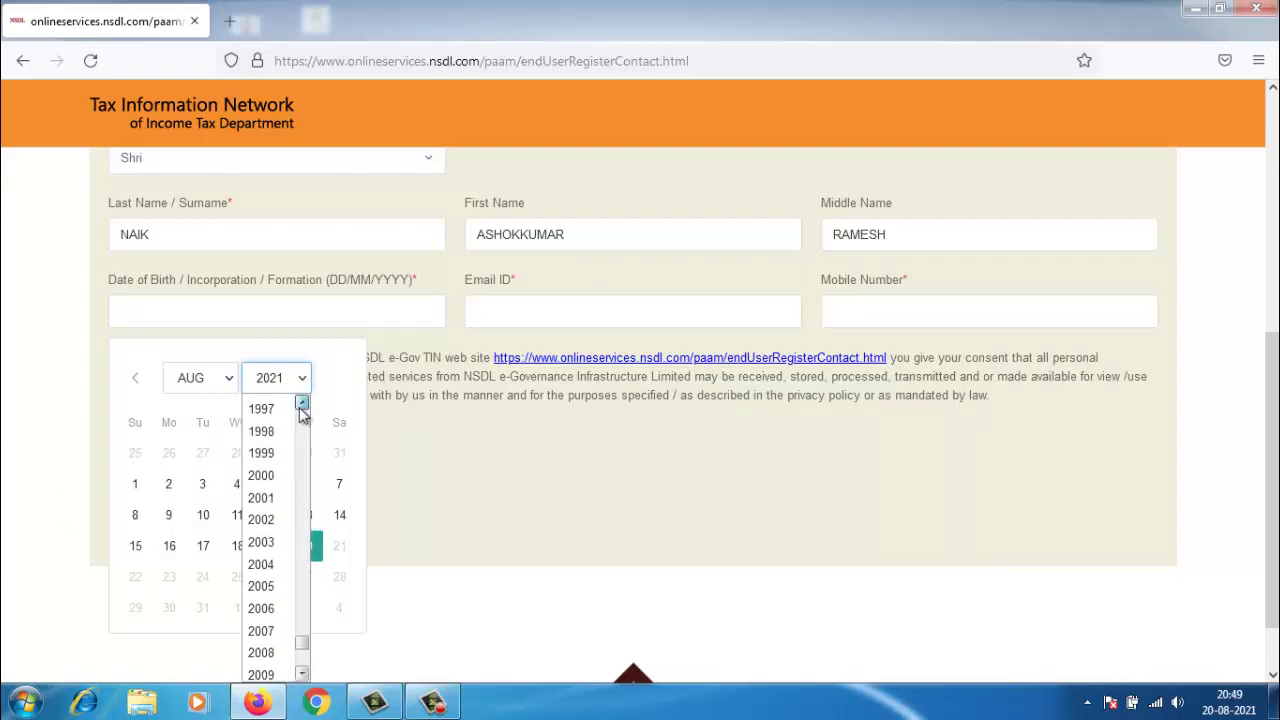
pyautogui.click(302, 402)
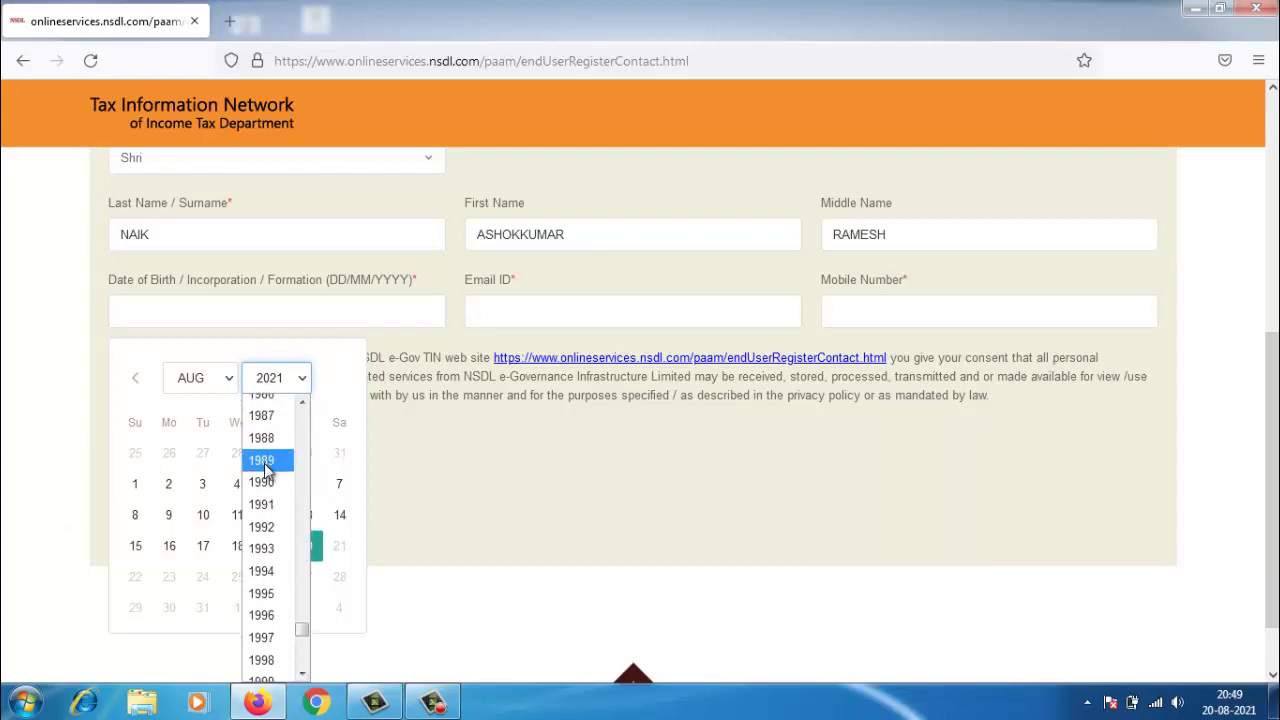
pyautogui.click(262, 457)
pyautogui.click(220, 393)
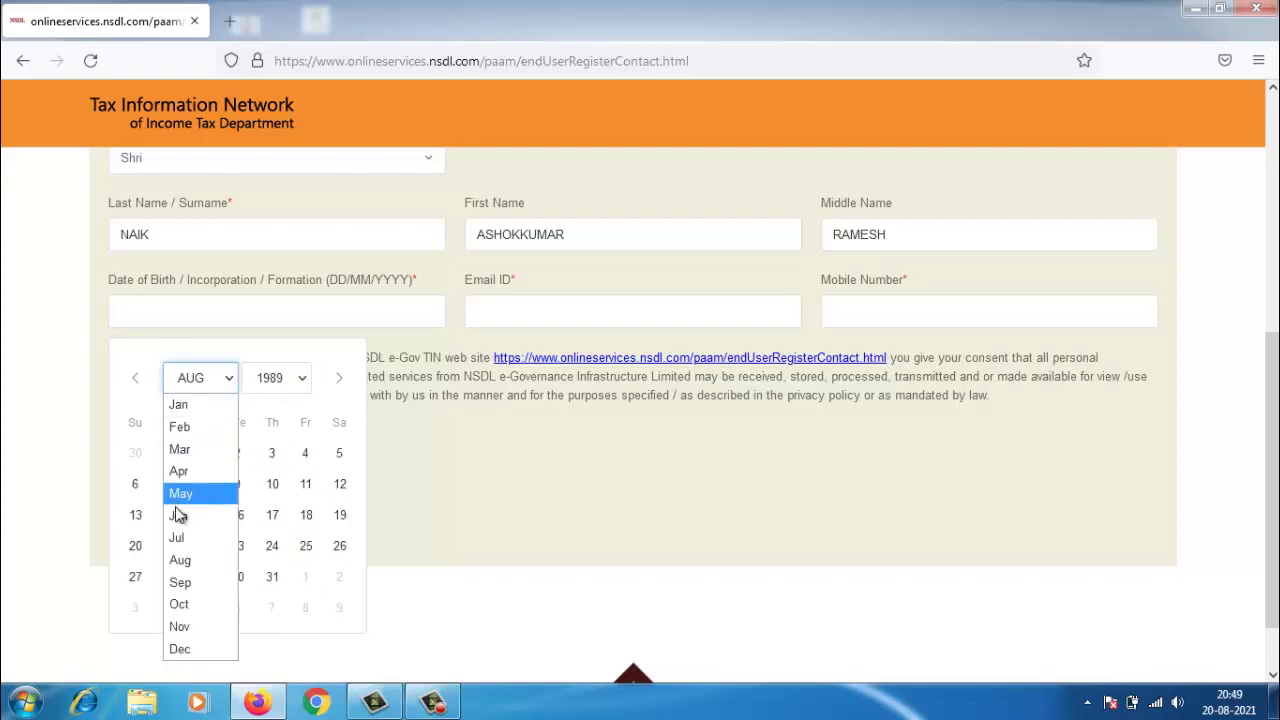
pyautogui.click(182, 540)
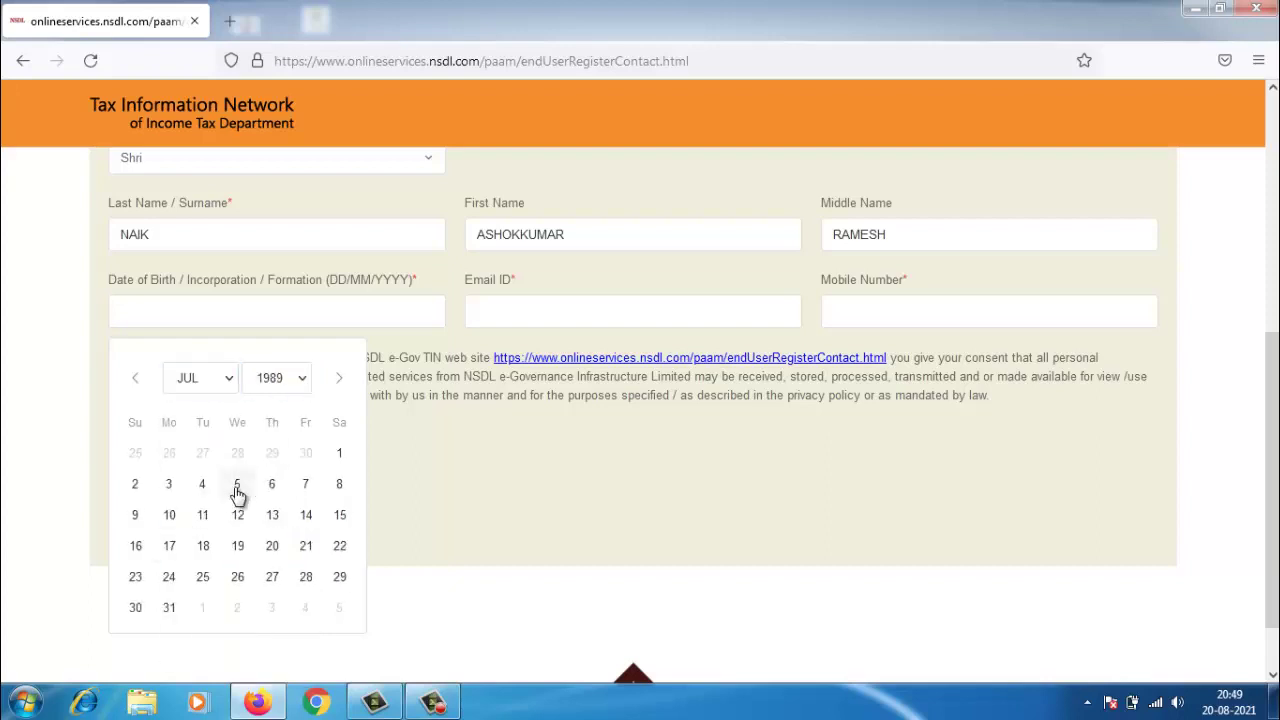
pyautogui.click(272, 550)
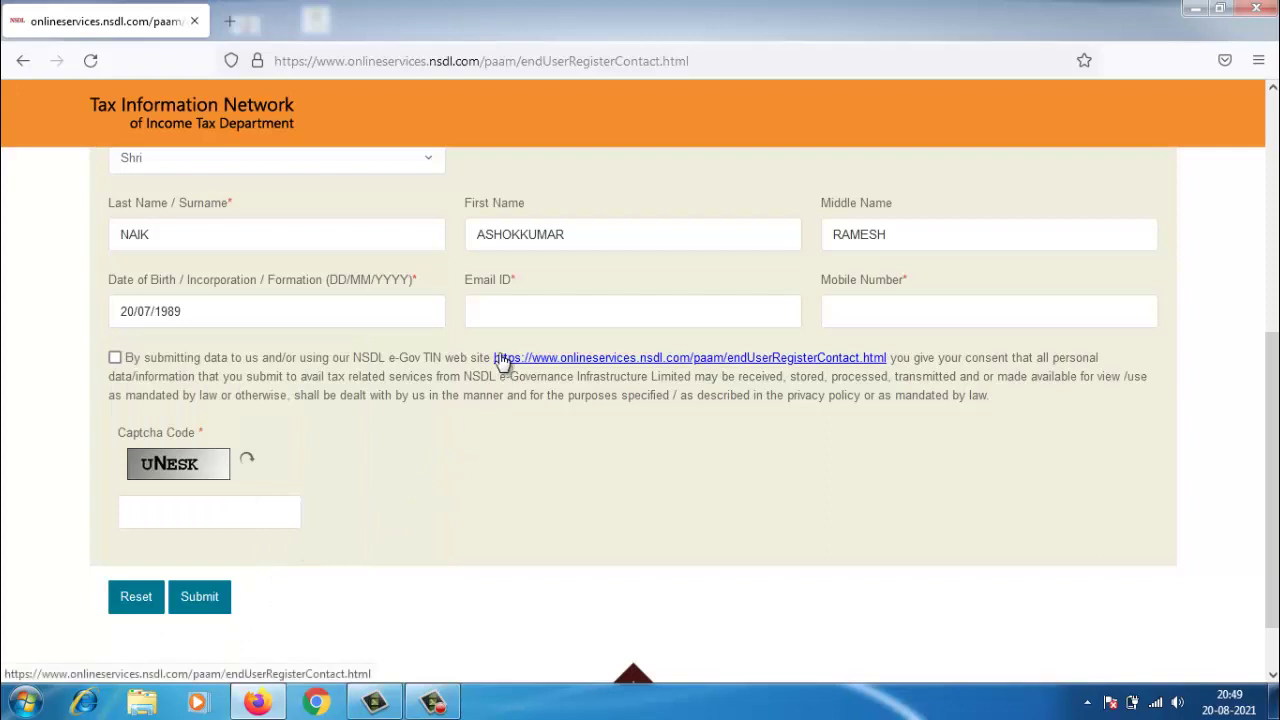
pyautogui.click(508, 302)
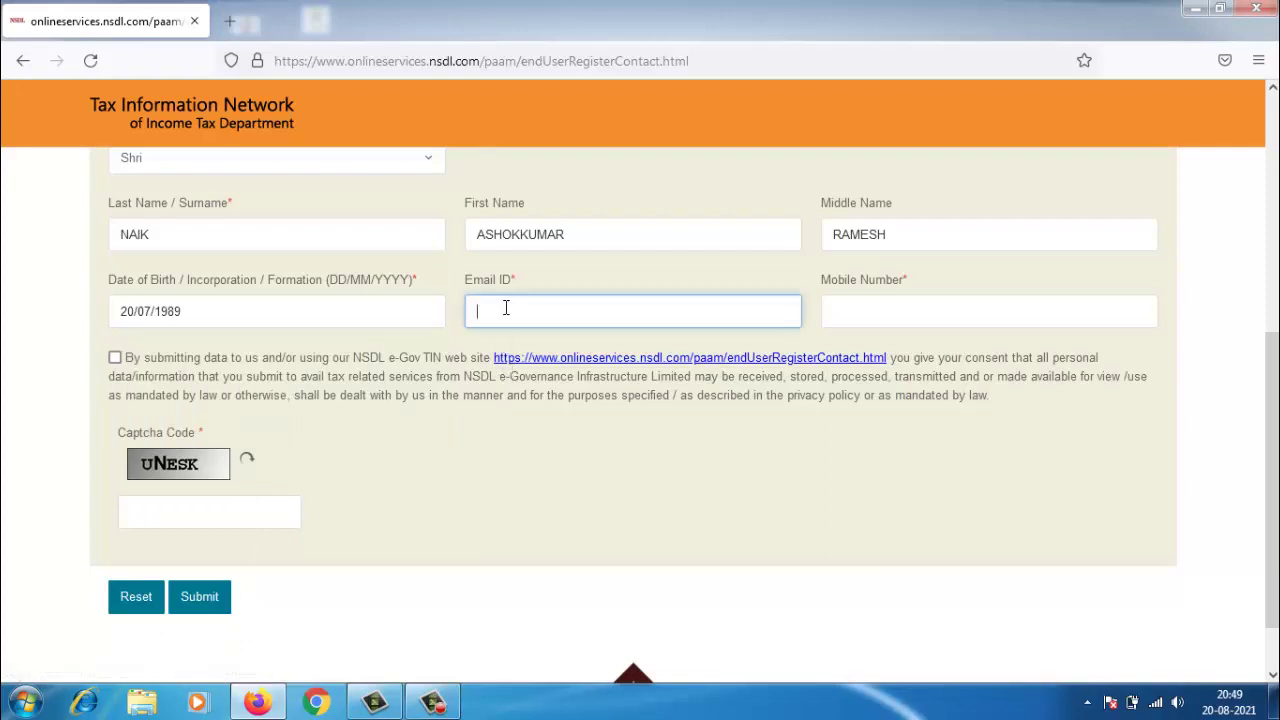
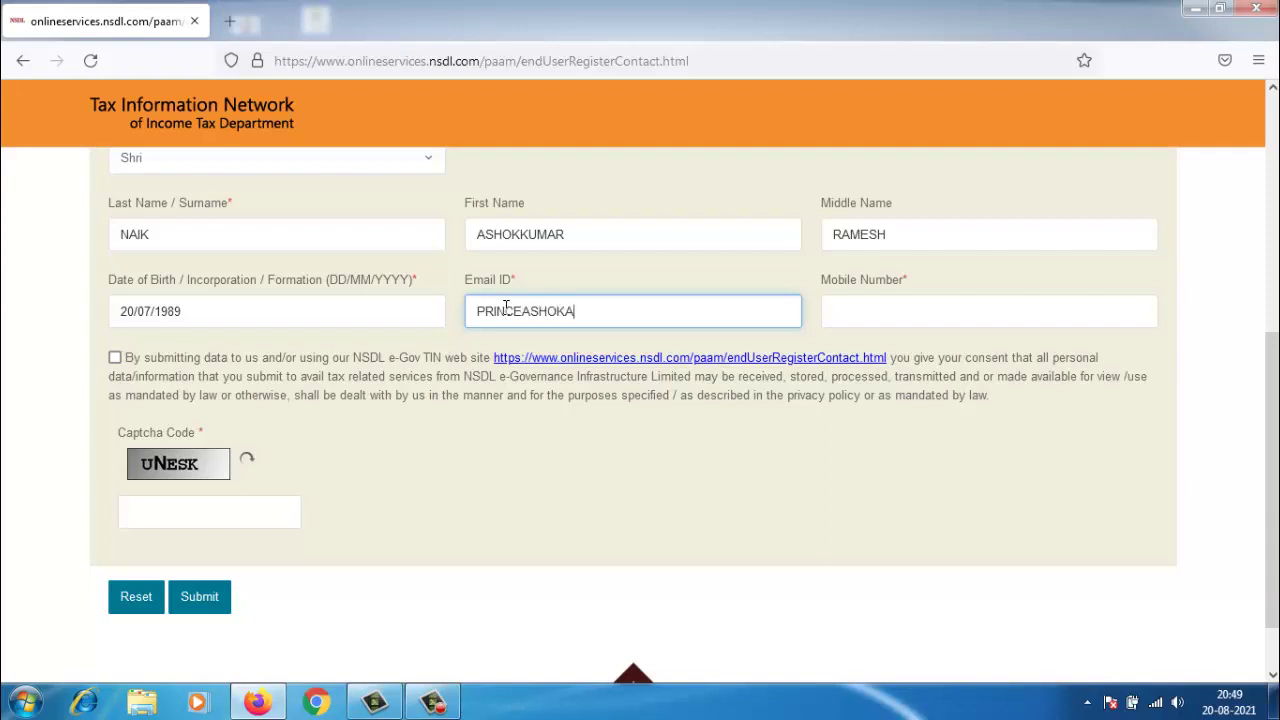
# - Enter the applicant's e-mail address and mobile number
pyautogui.press('Tab')
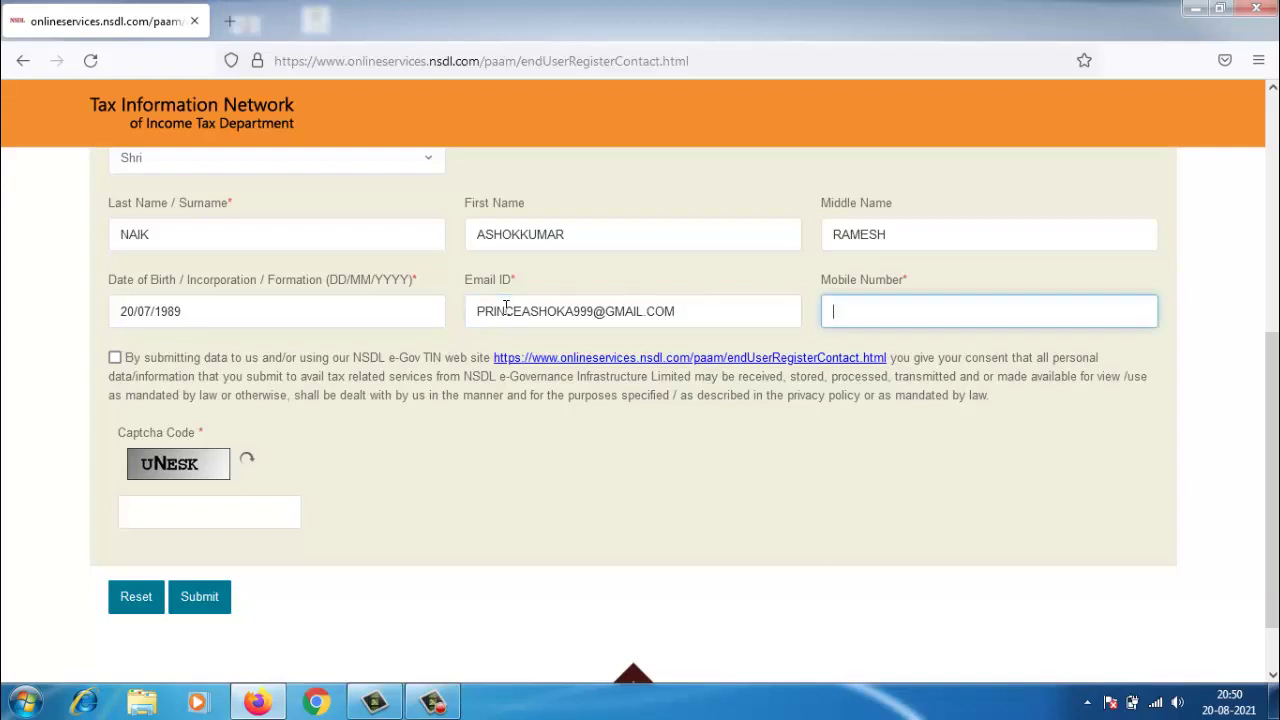
# - Accept the data-use consent and type the captcha code
pyautogui.click(115, 359)
pyautogui.click(156, 507)
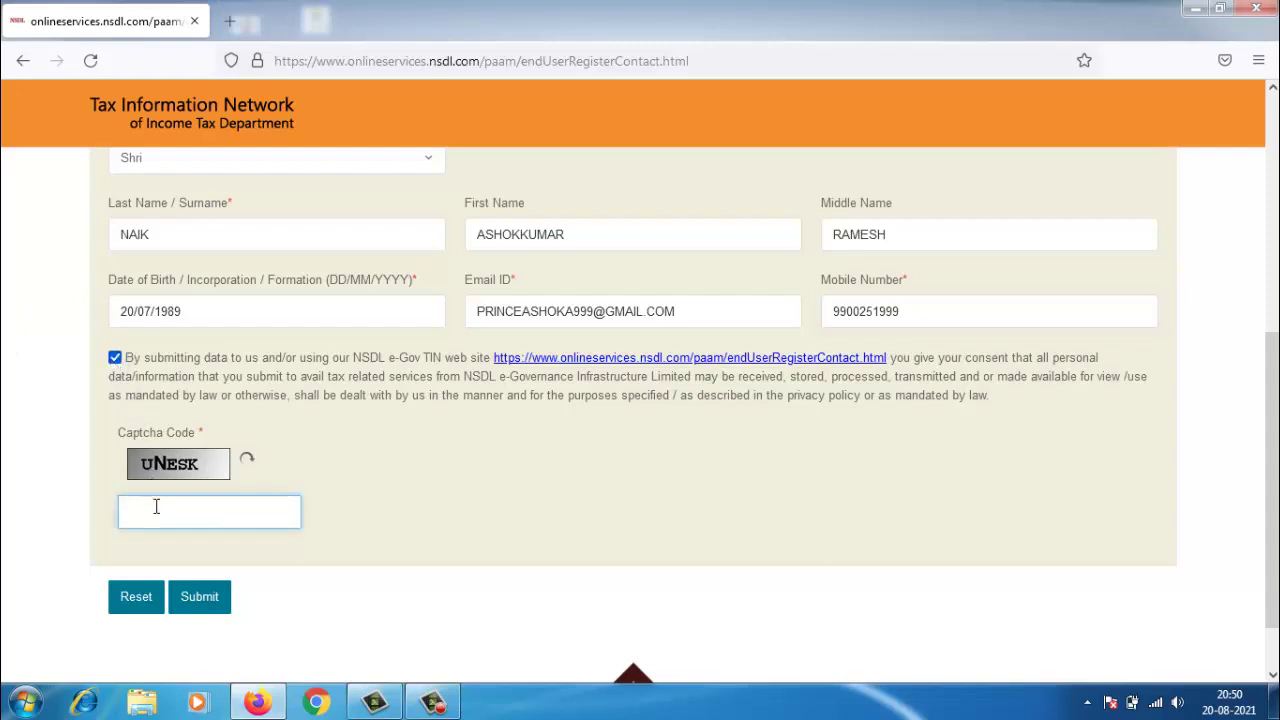
pyautogui.write('UNESK')
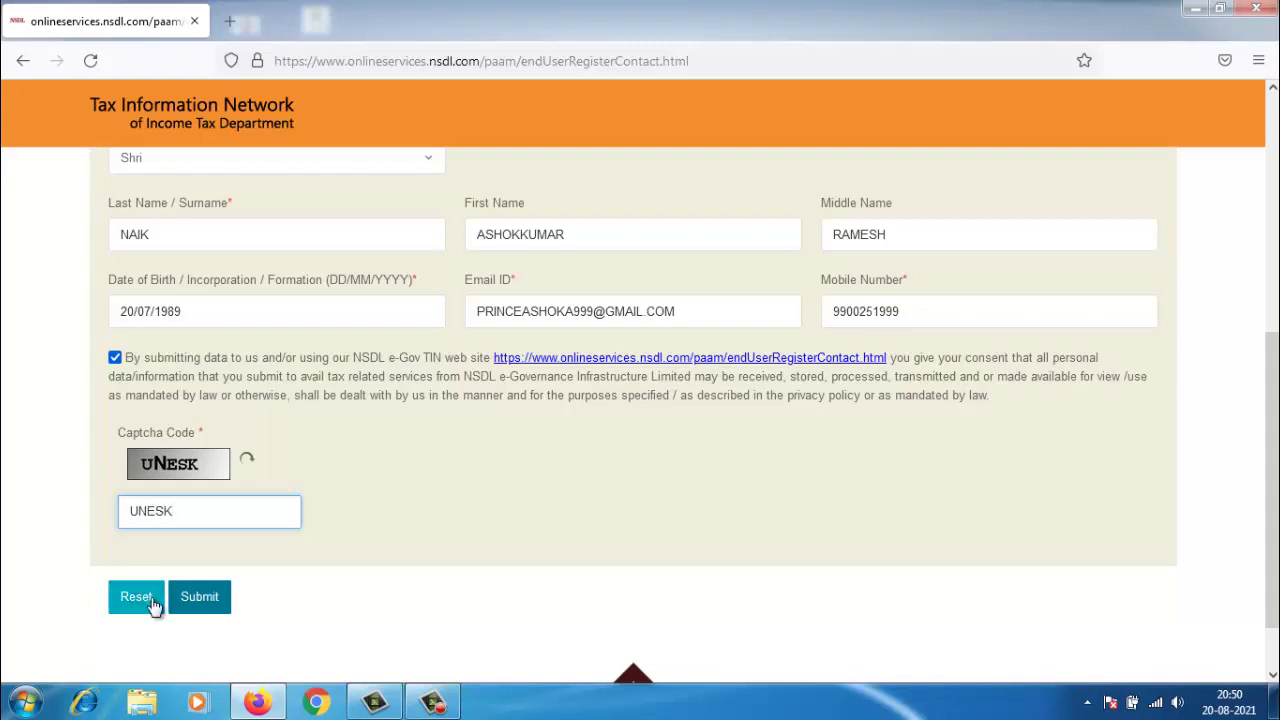
# - Submit the registration details to receive the temporary token number
pyautogui.click(195, 603)
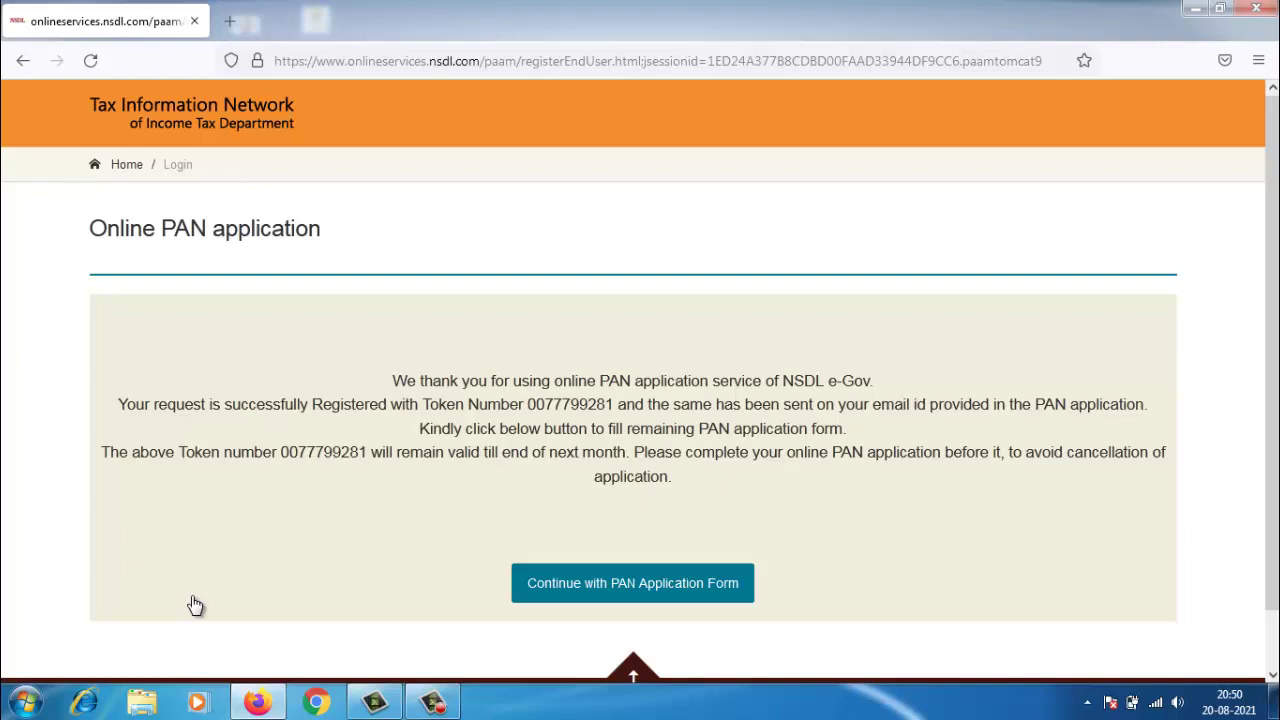
# - Continue to the full PAN form and enter the Aadhaar last four digits
pyautogui.click(609, 598)
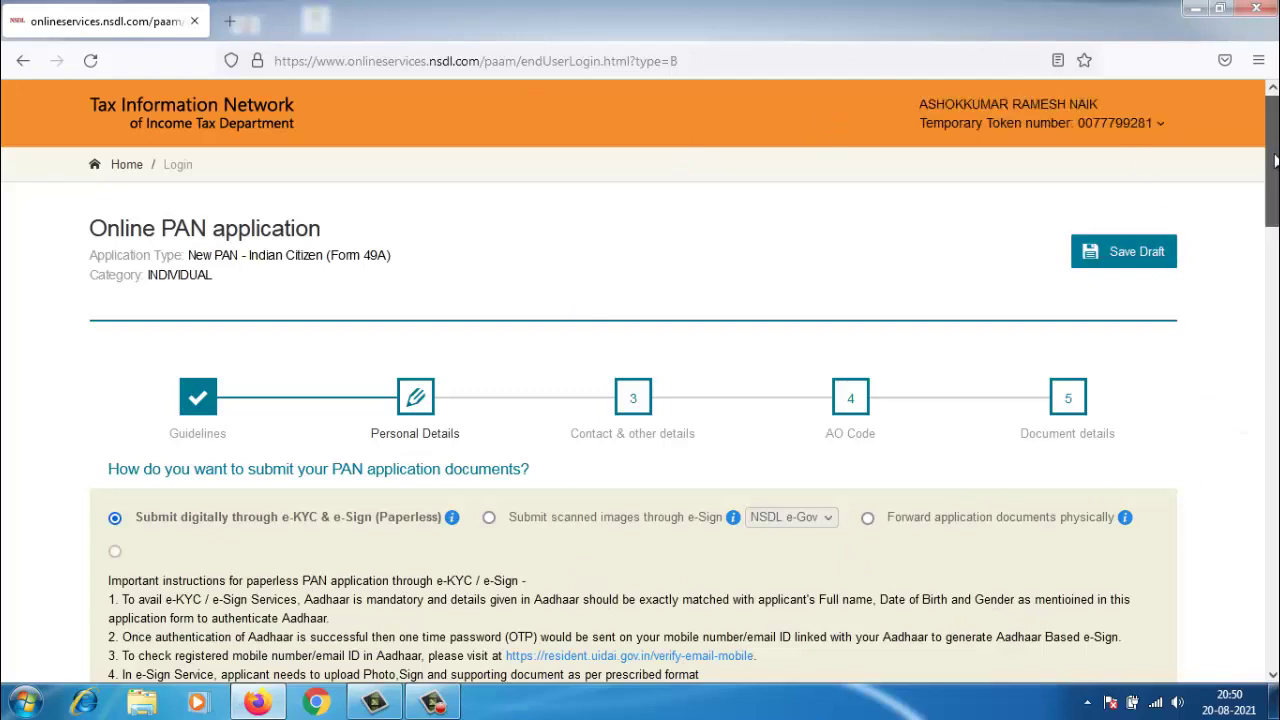
pyautogui.moveTo(1270, 163); pyautogui.dragTo(1257, 265)
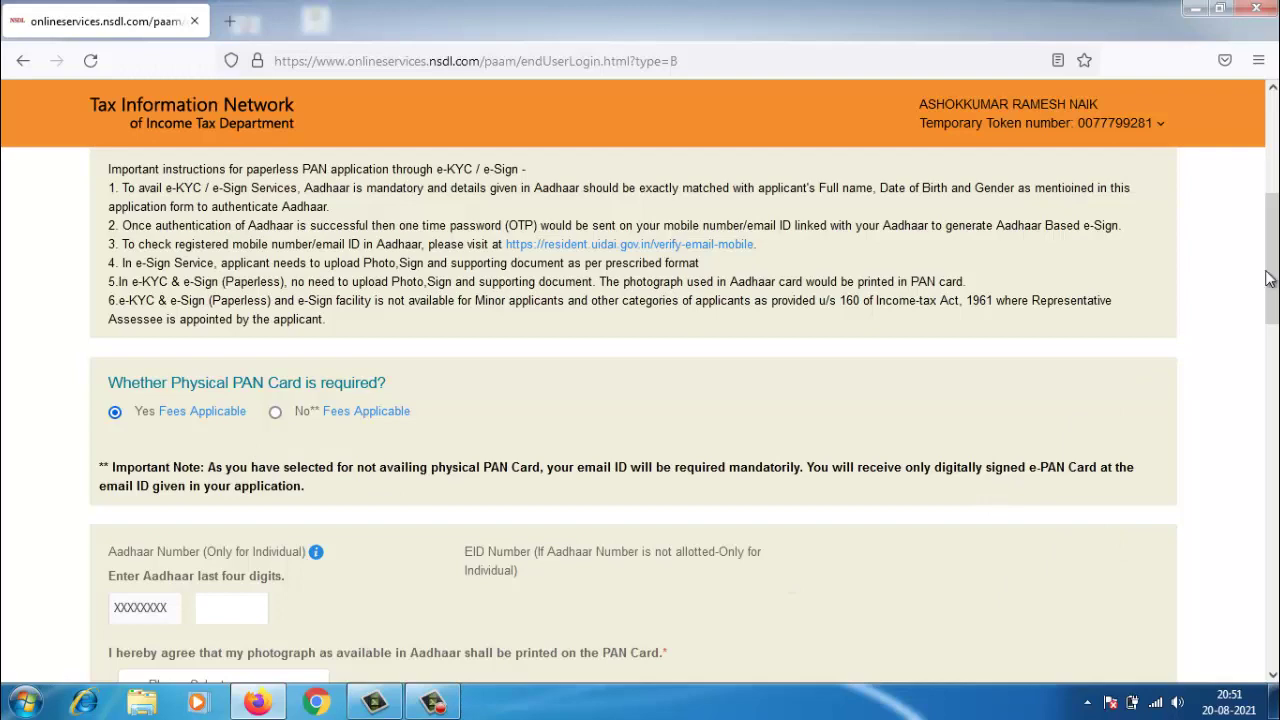
pyautogui.moveTo(1262, 283); pyautogui.dragTo(1245, 352)
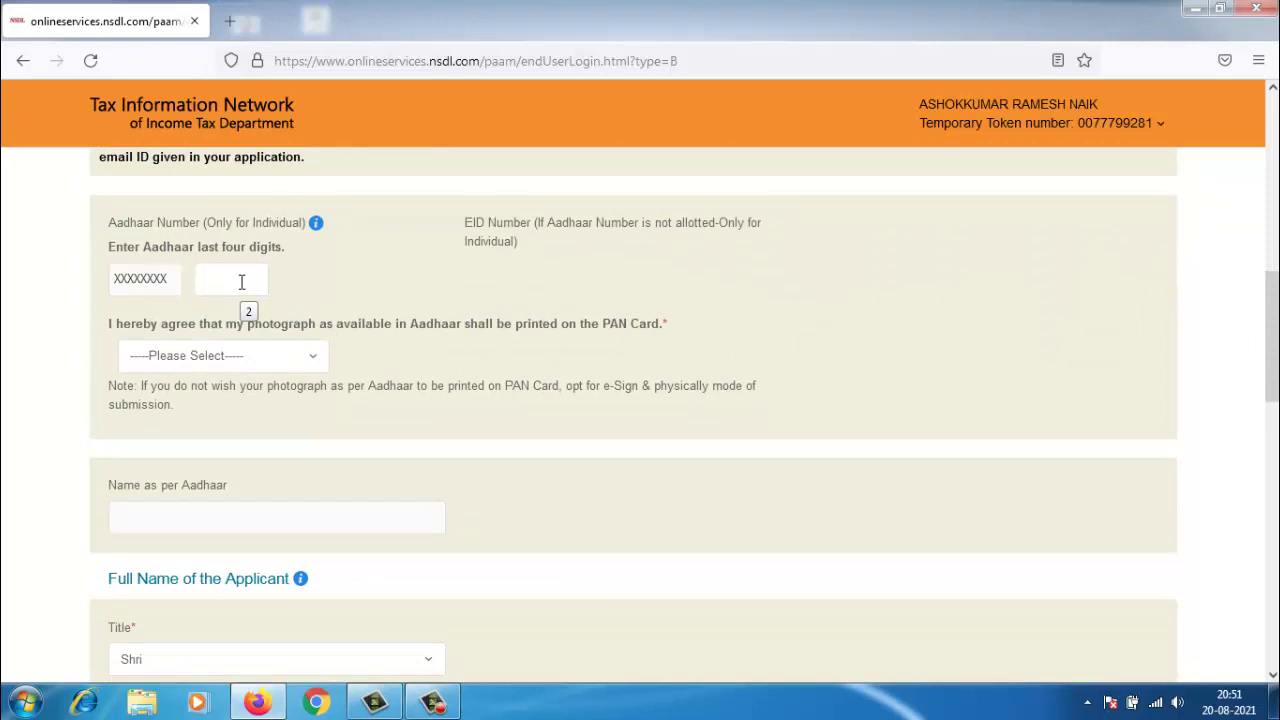
pyautogui.click(241, 282)
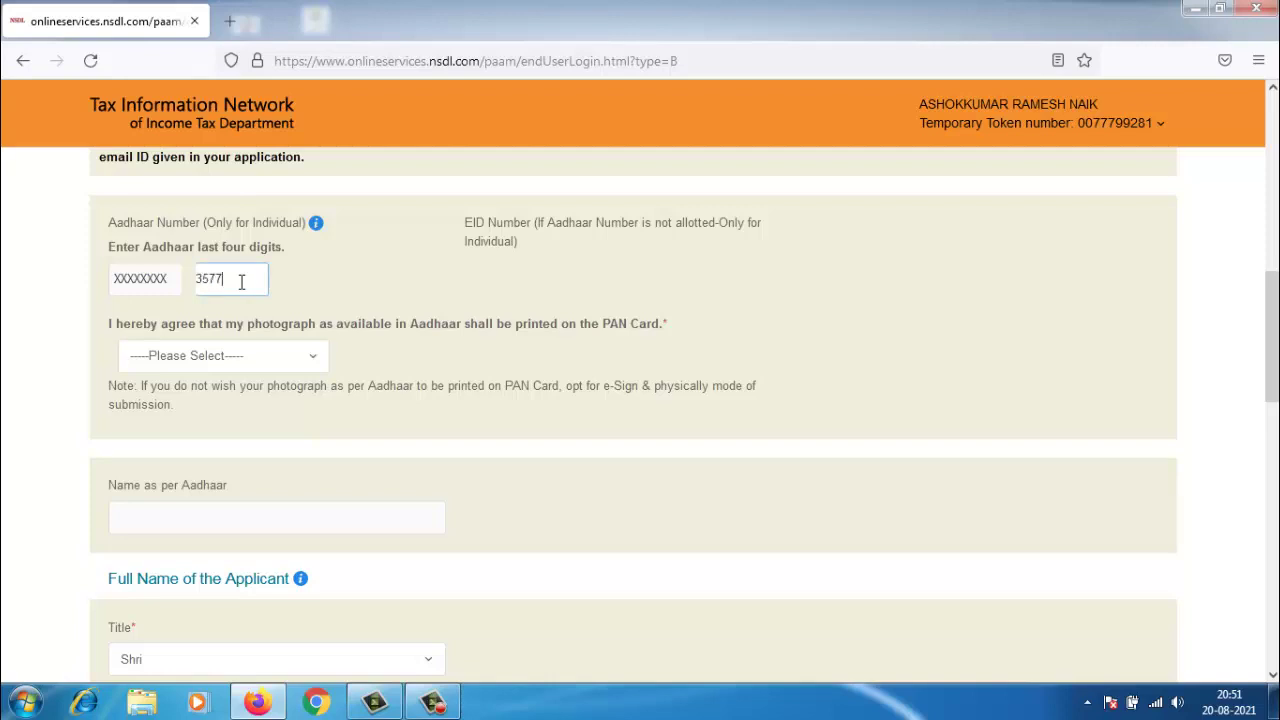
pyautogui.press('BackSpace')
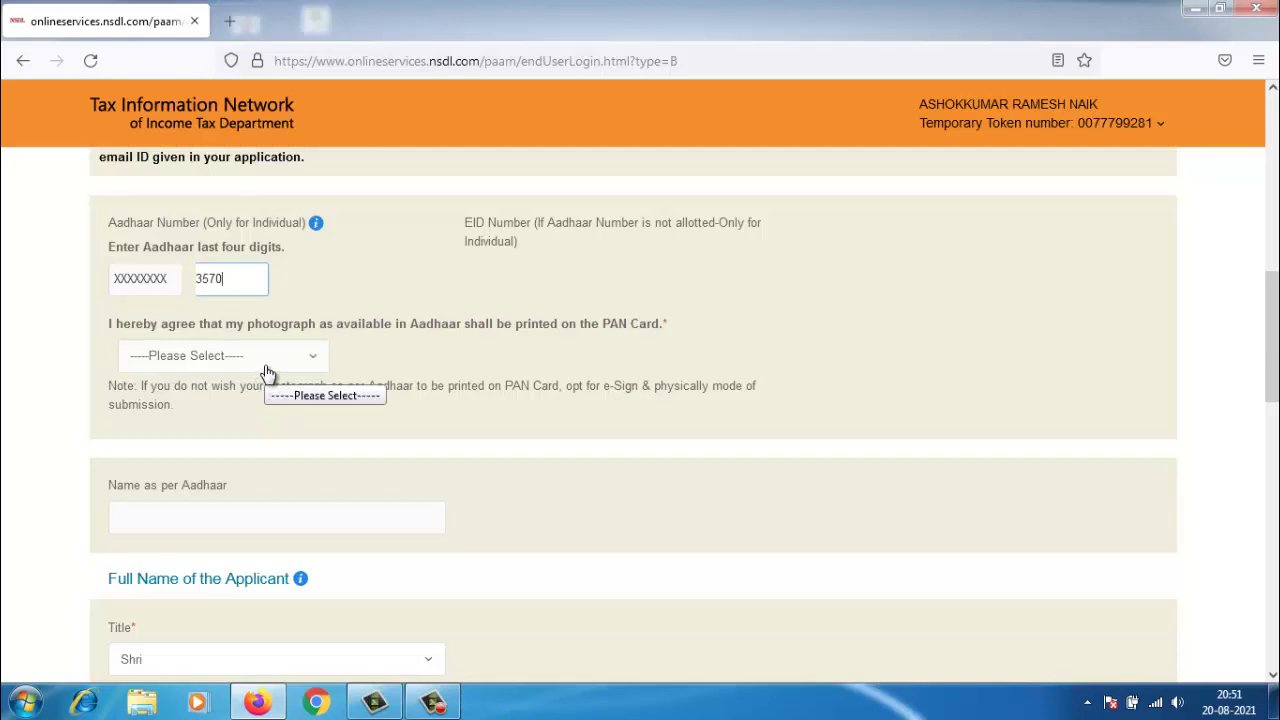
# - Agree to print the Aadhaar photograph and set gender to Male
pyautogui.click(268, 373)
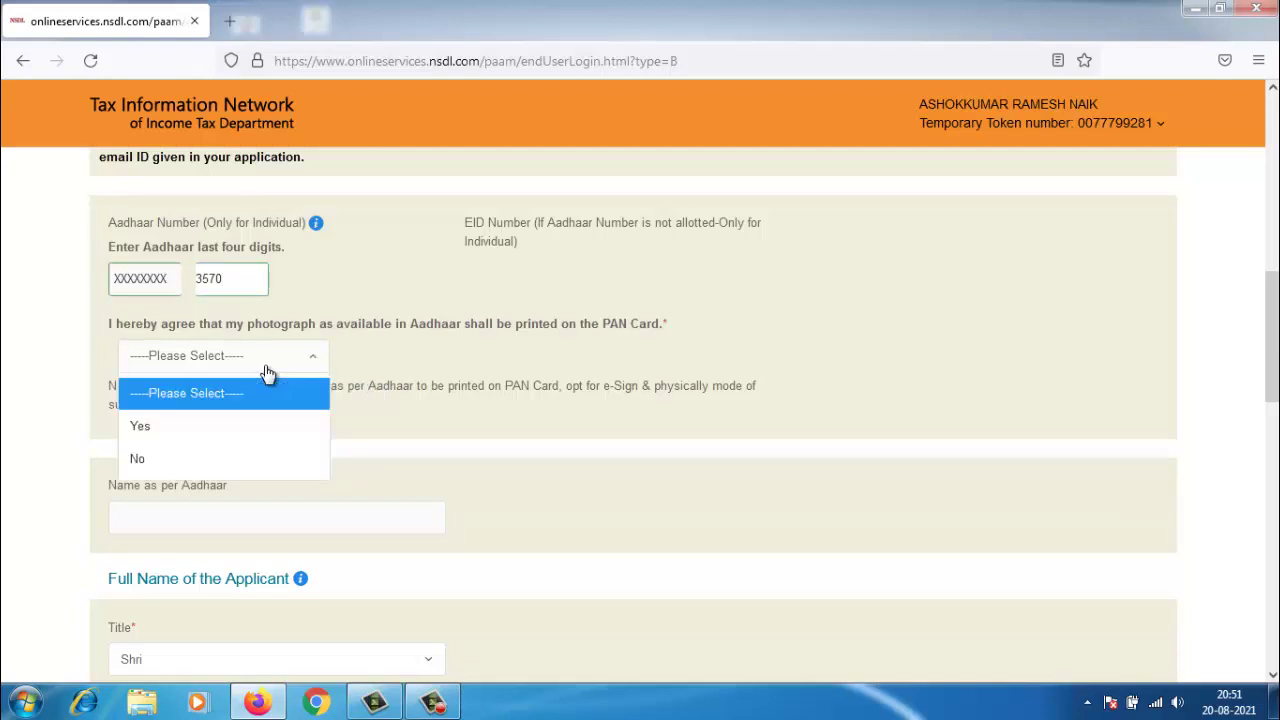
pyautogui.click(226, 428)
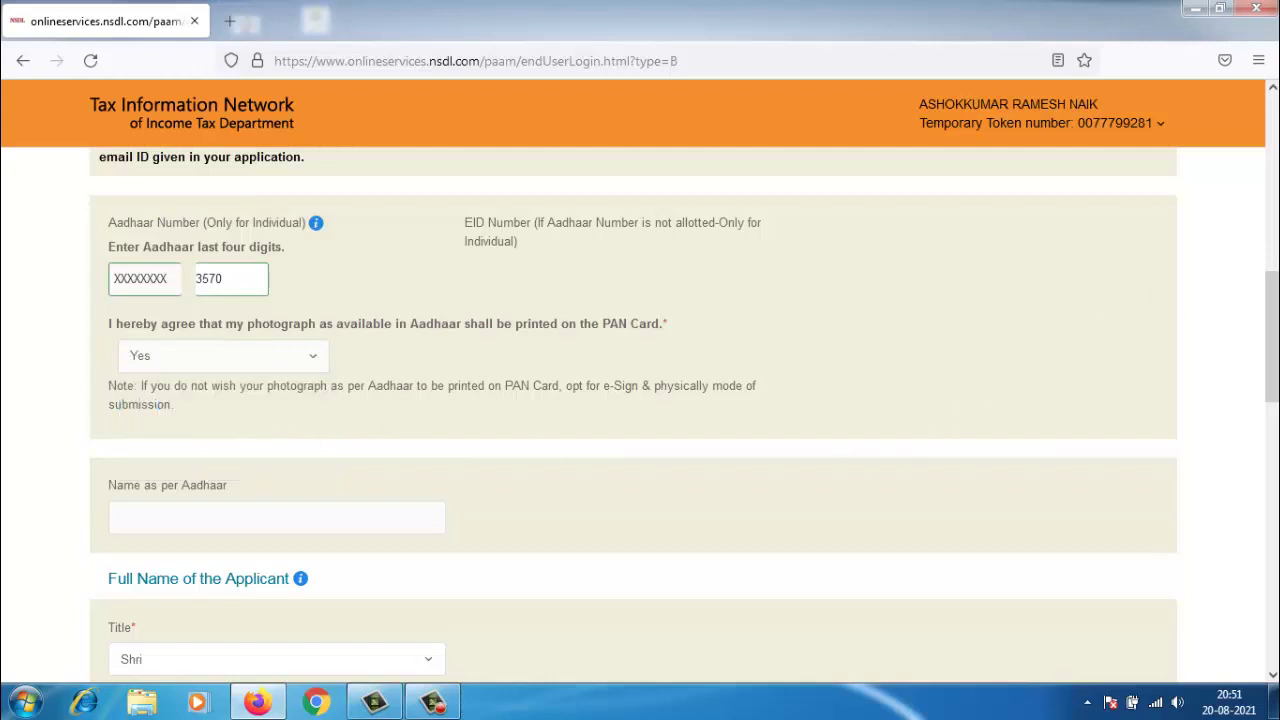
pyautogui.moveTo(1260, 288); pyautogui.dragTo(1177, 369)
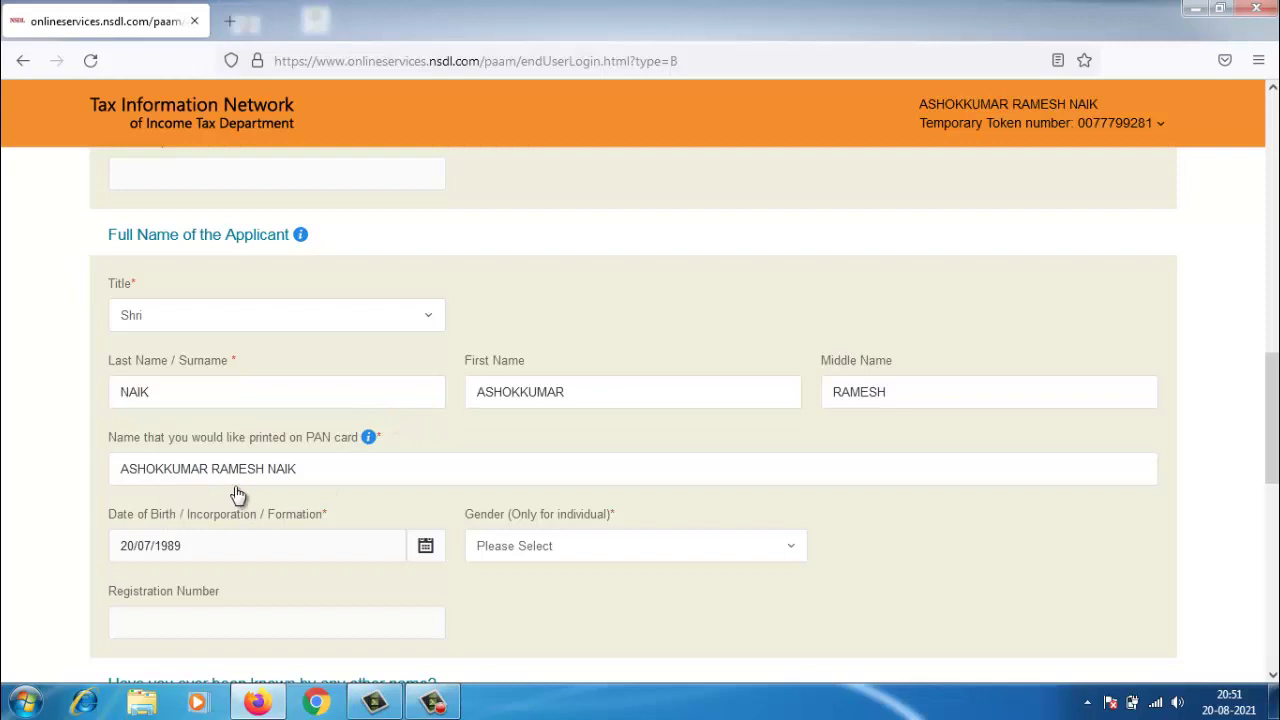
pyautogui.click(507, 544)
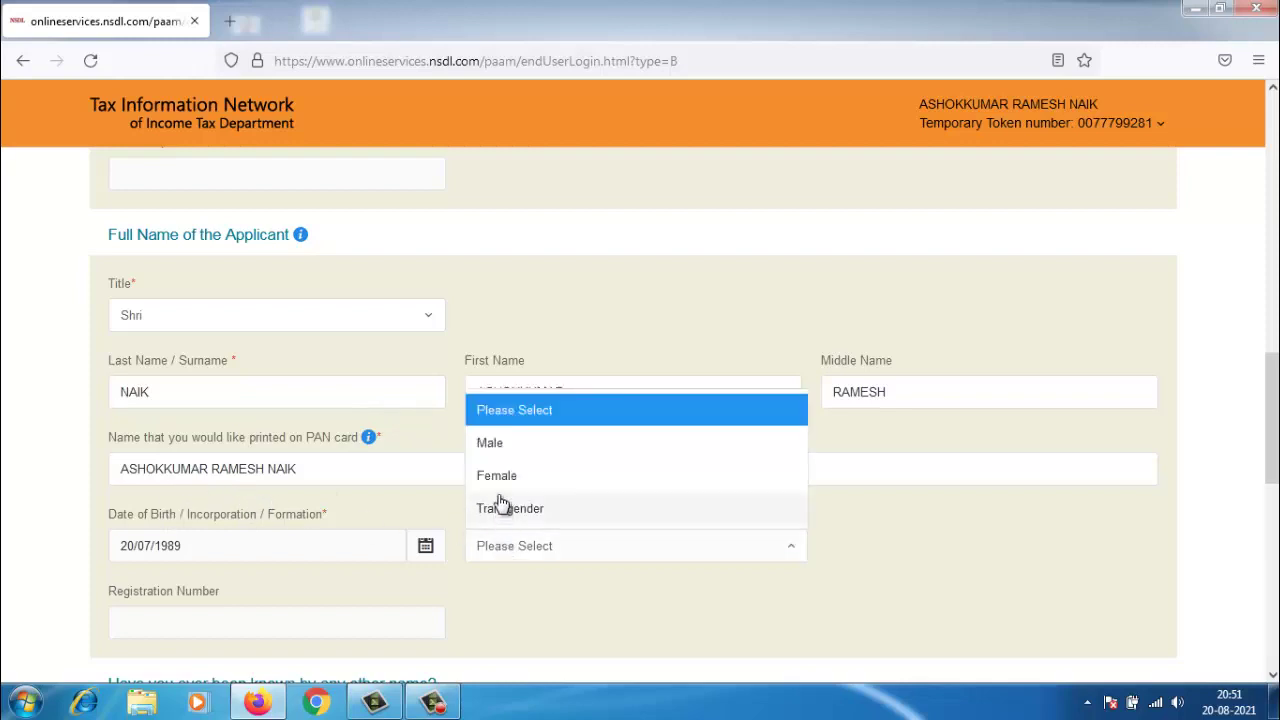
pyautogui.click(500, 447)
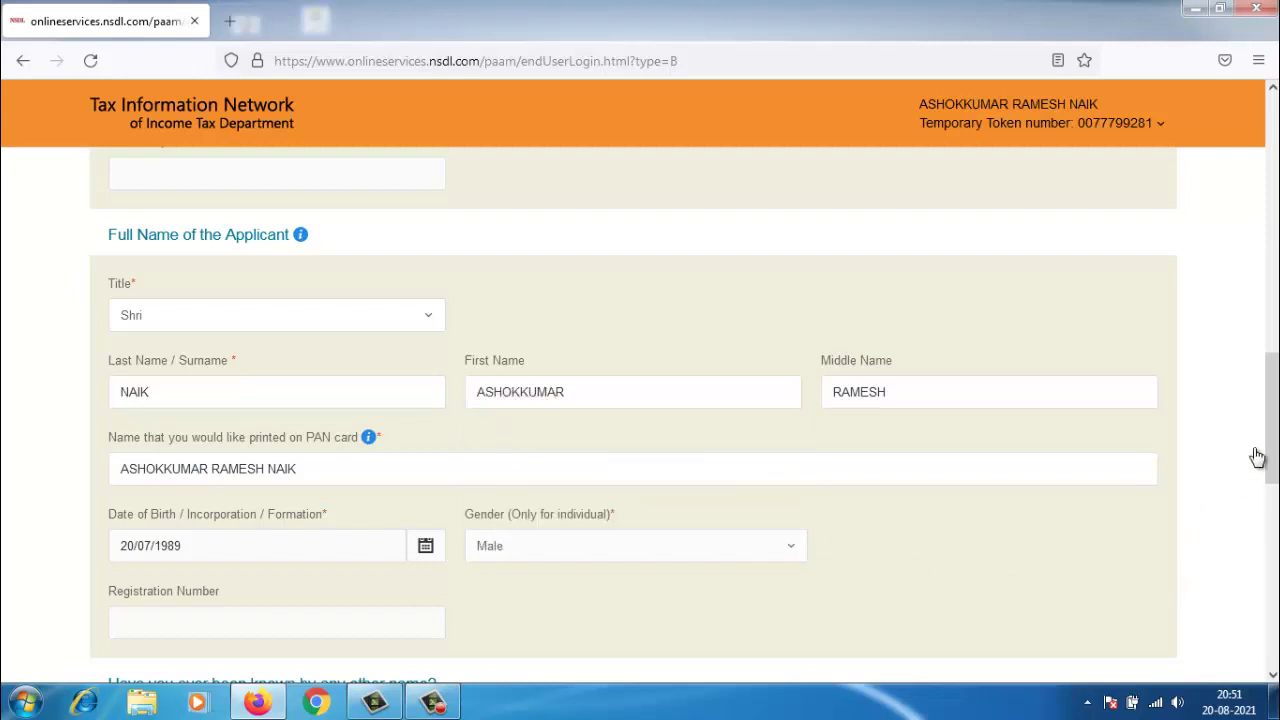
pyautogui.scroll(-2, 1270, 457)
pyautogui.scroll(-3, 1268, 458)
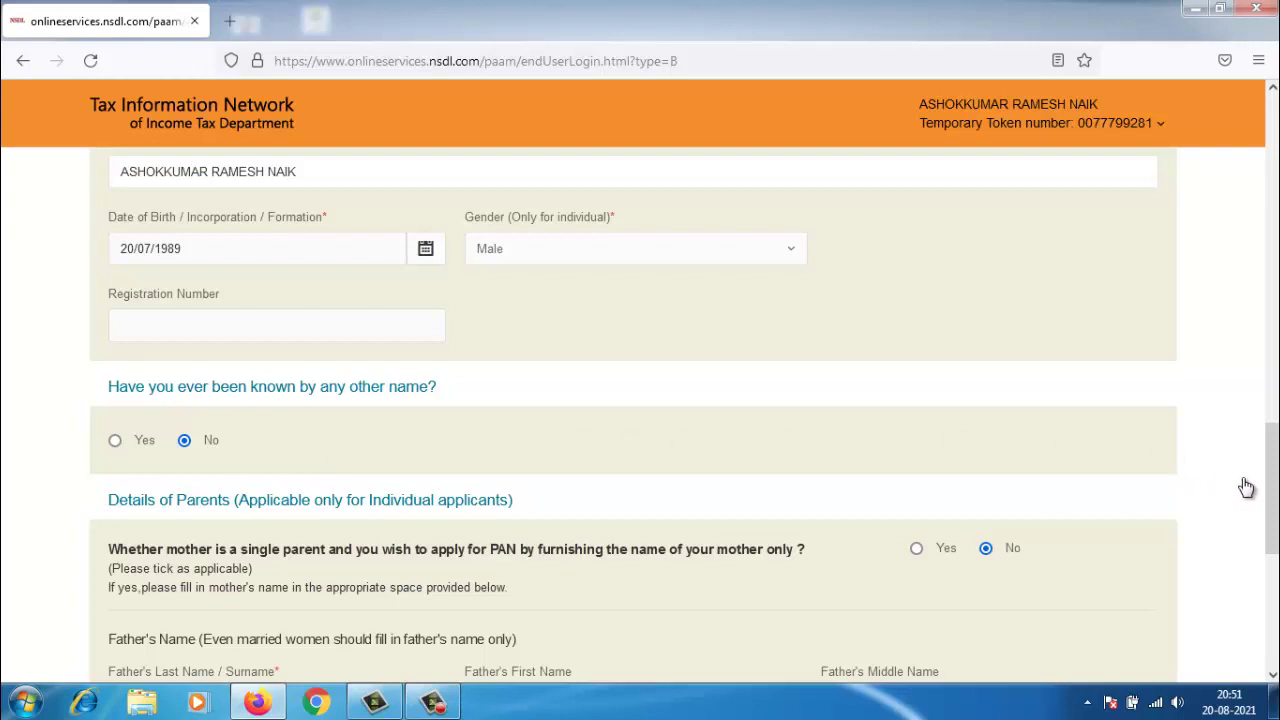
# - Enter the father's surname, first and middle names, then go to Contact & other details
pyautogui.scroll(-4, 1267, 483)
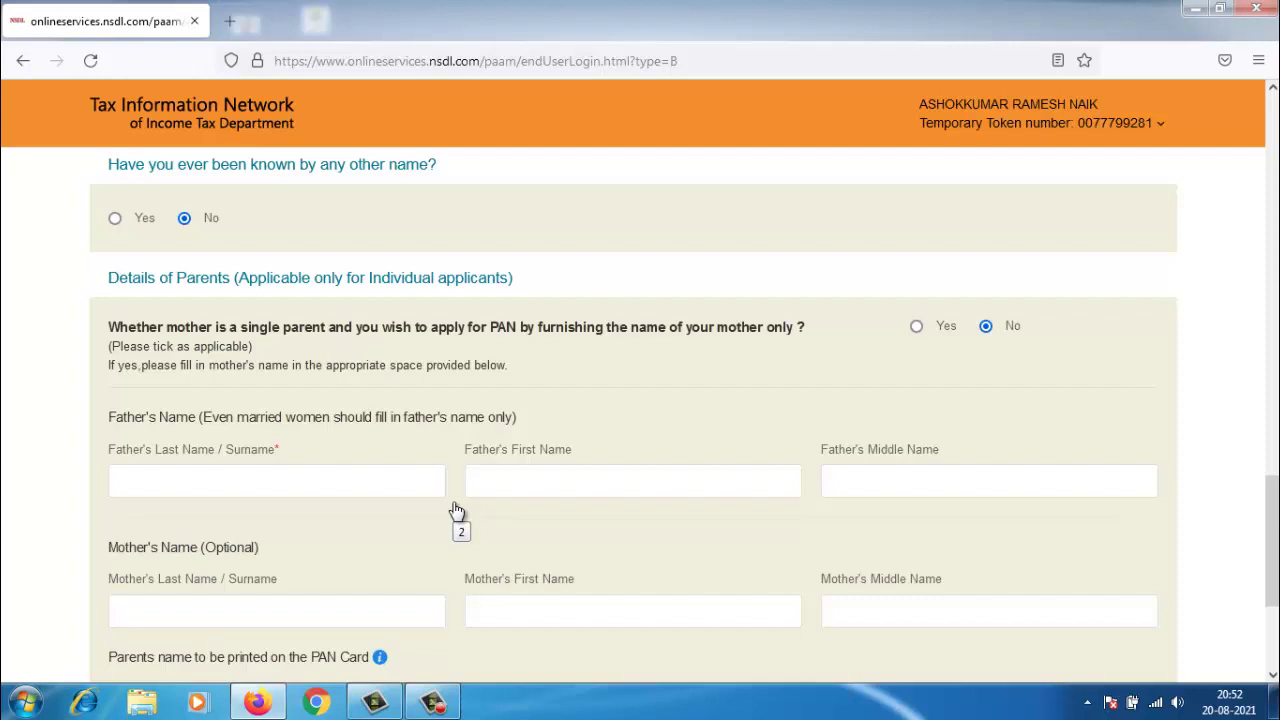
pyautogui.click(360, 481)
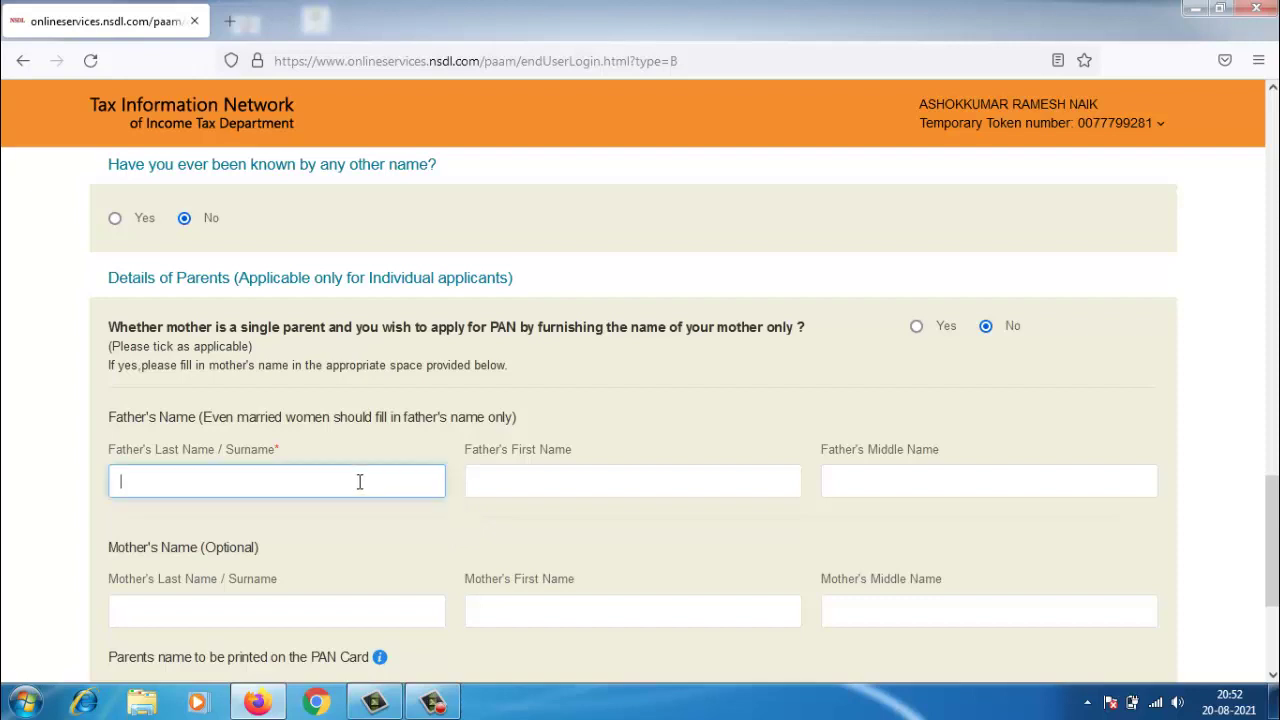
pyautogui.click(528, 487)
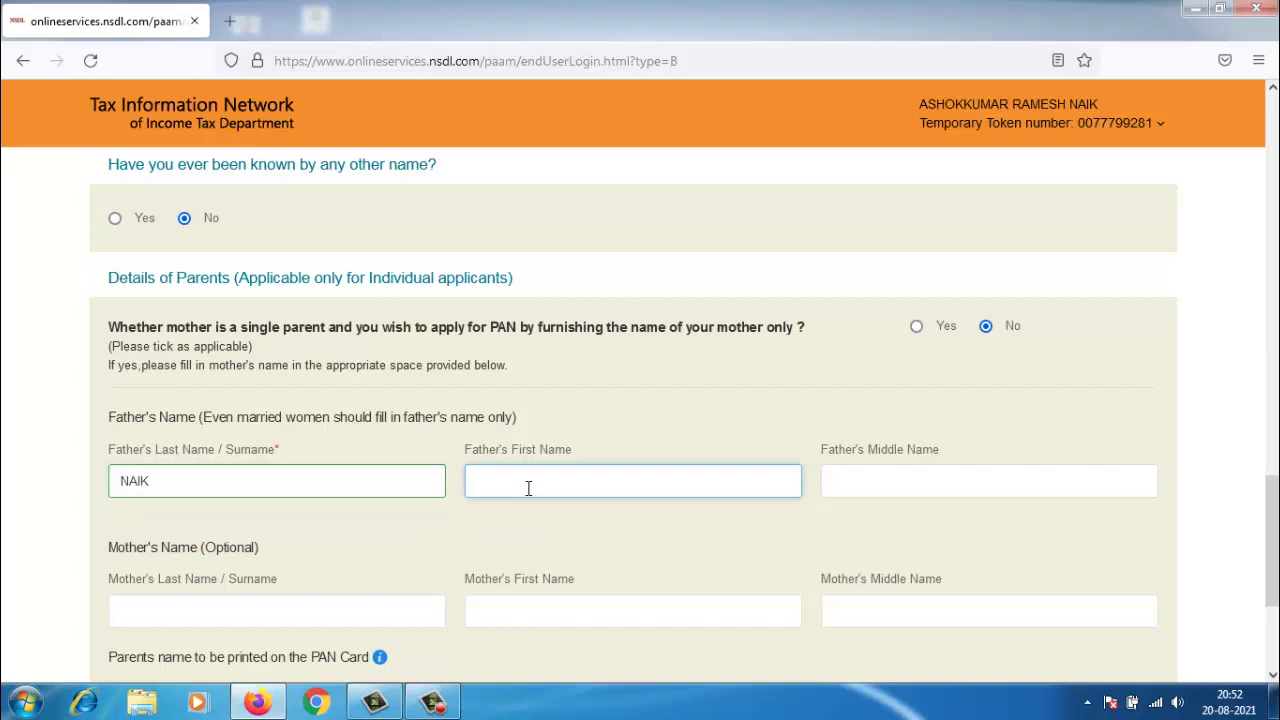
pyautogui.click(849, 487)
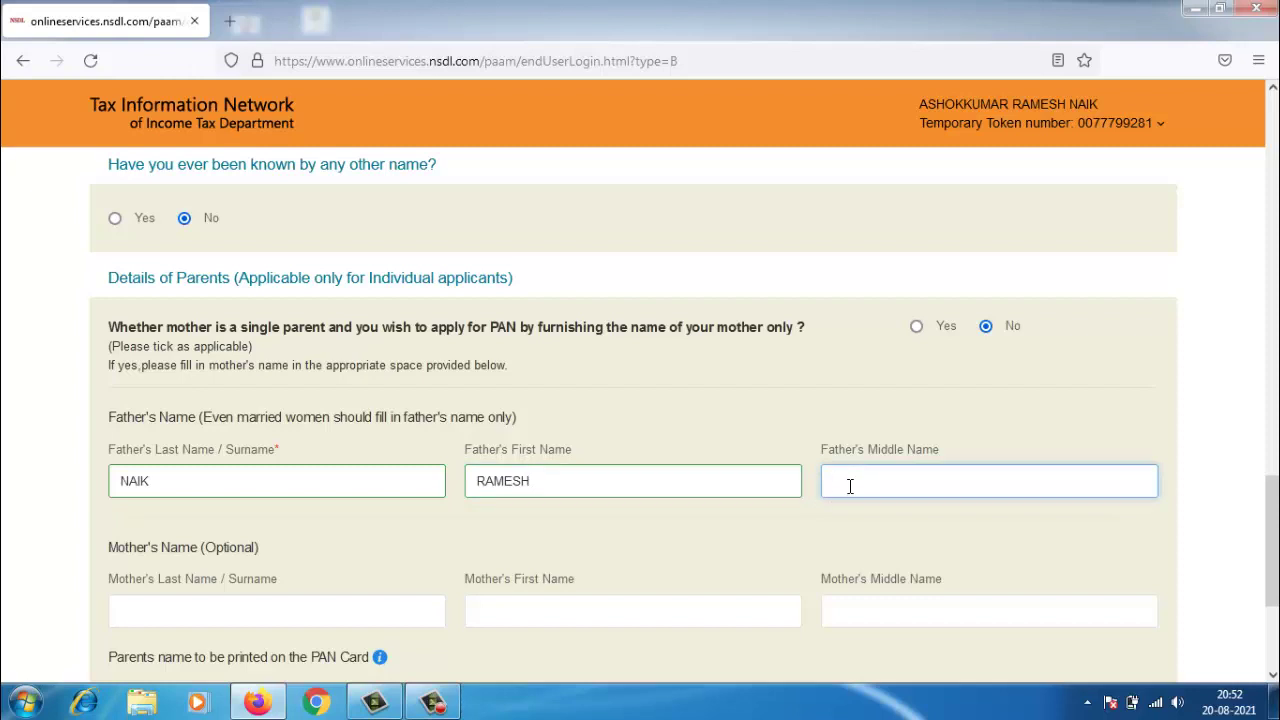
pyautogui.moveTo(1273, 490); pyautogui.dragTo(1273, 532)
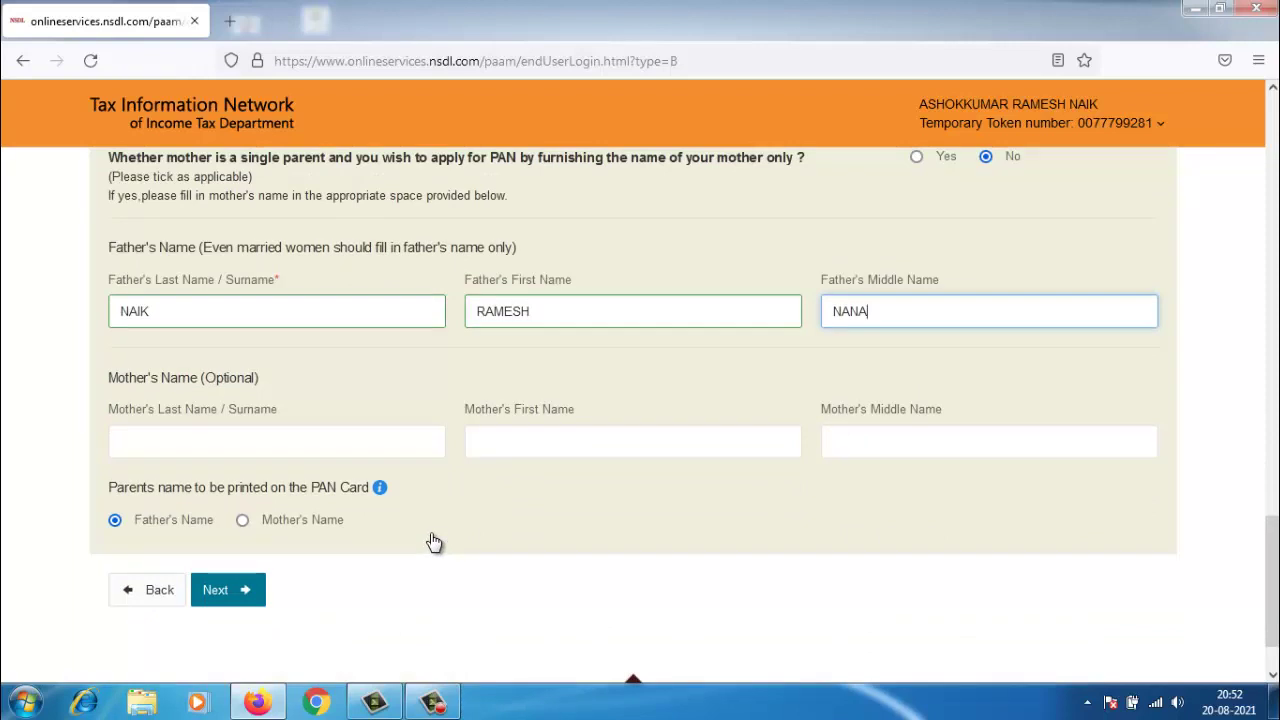
pyautogui.click(220, 590)
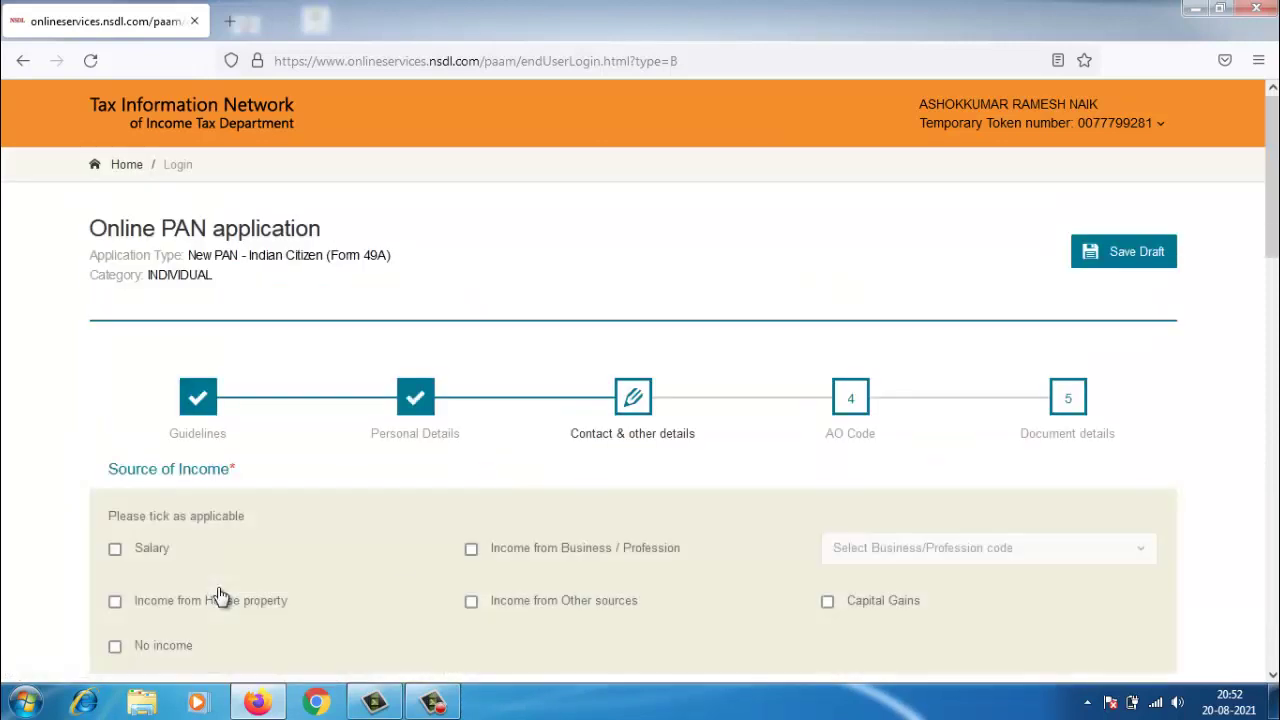
# - Save the draft and mark the applicant as having no income
pyautogui.click(1118, 255)
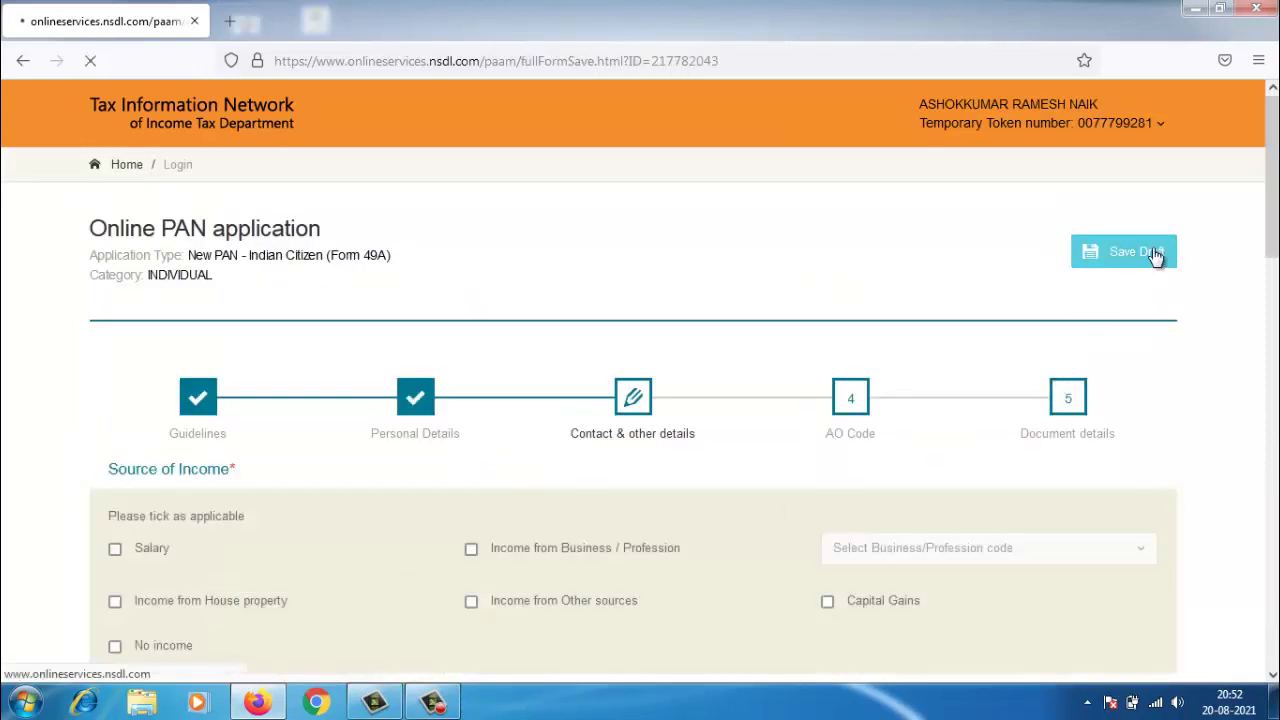
pyautogui.scroll(-3, 1276, 230)
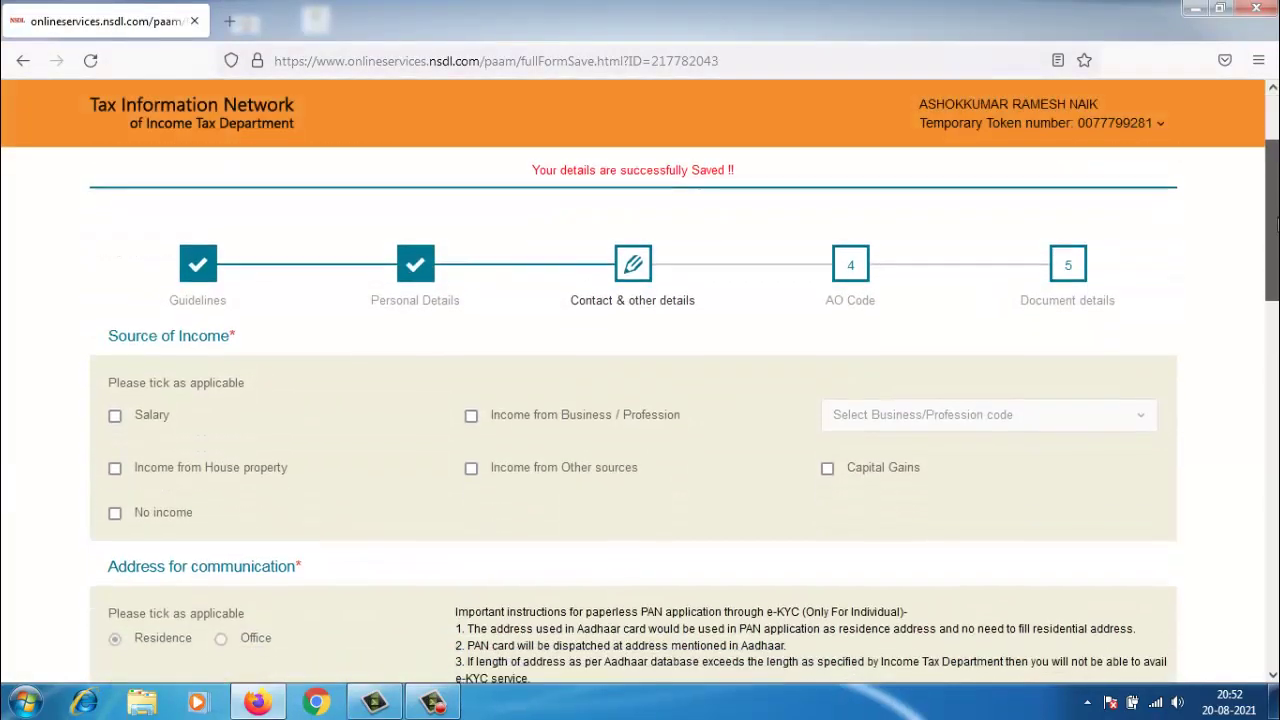
pyautogui.scroll(-2, 1276, 230)
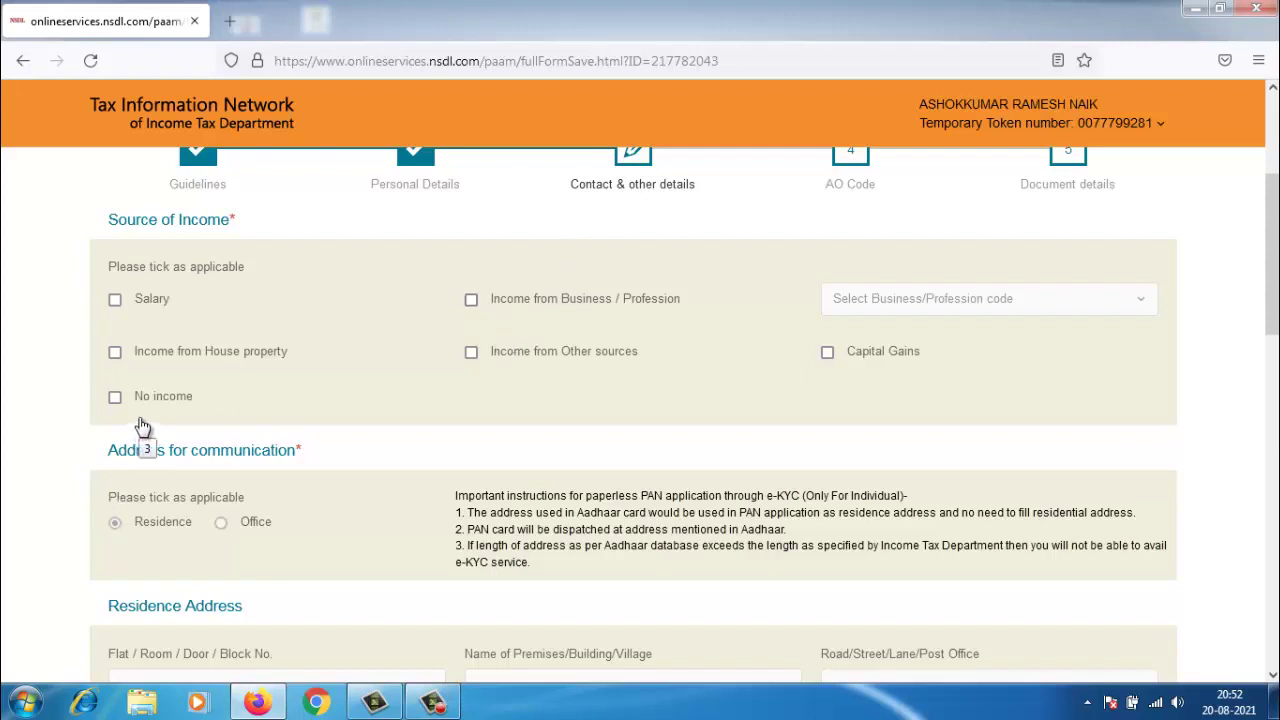
pyautogui.click(115, 397)
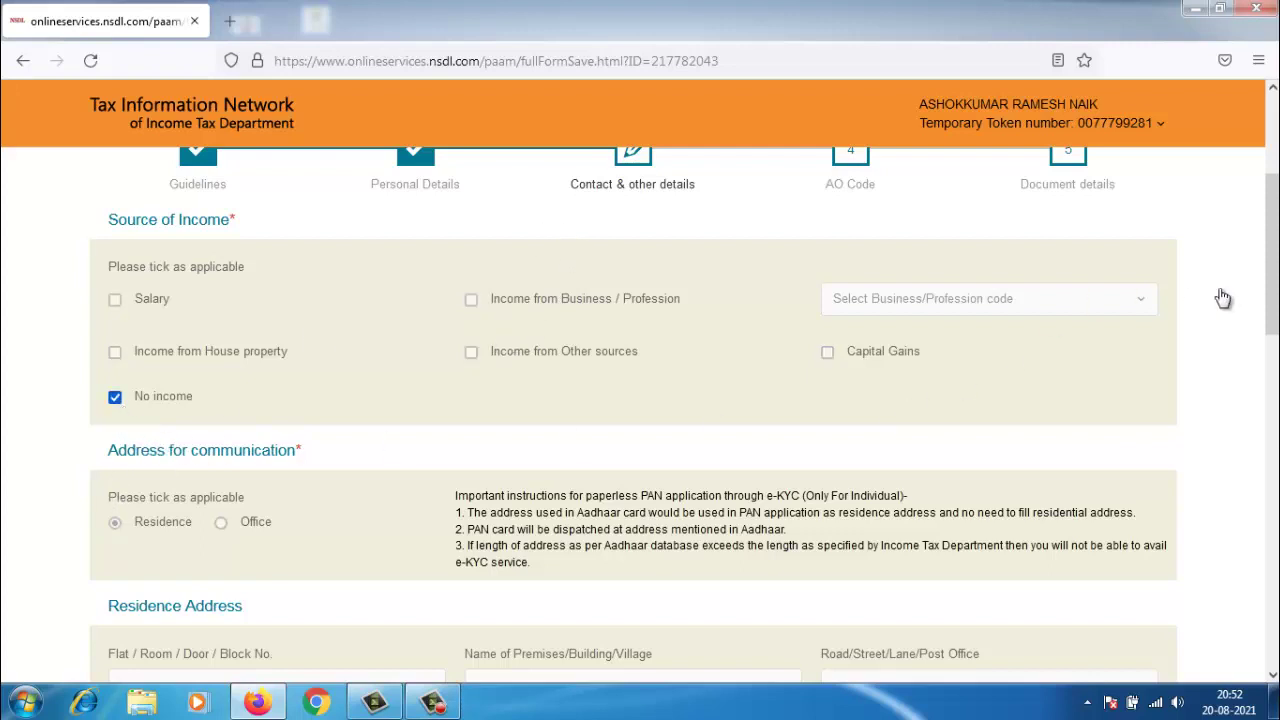
pyautogui.moveTo(1272, 295); pyautogui.dragTo(1234, 531)
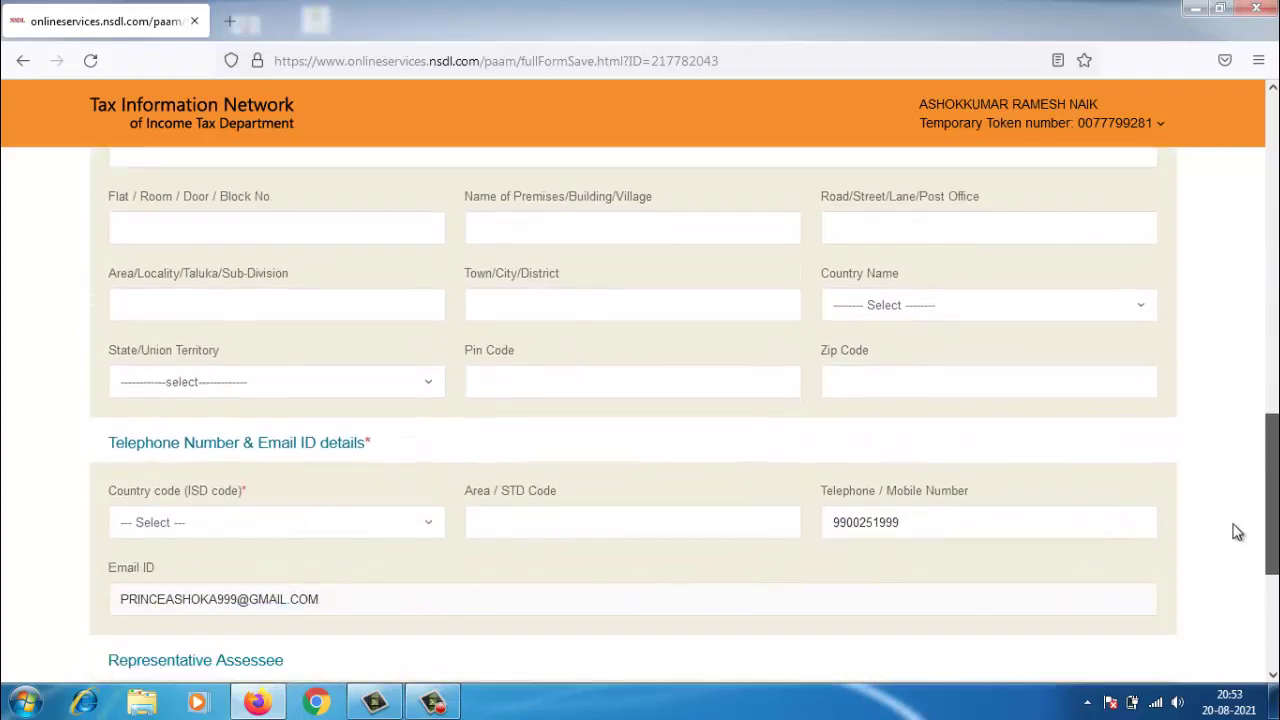
# - Set the country code to INDIA (91) and continue to the AO Code step
pyautogui.click(349, 541)
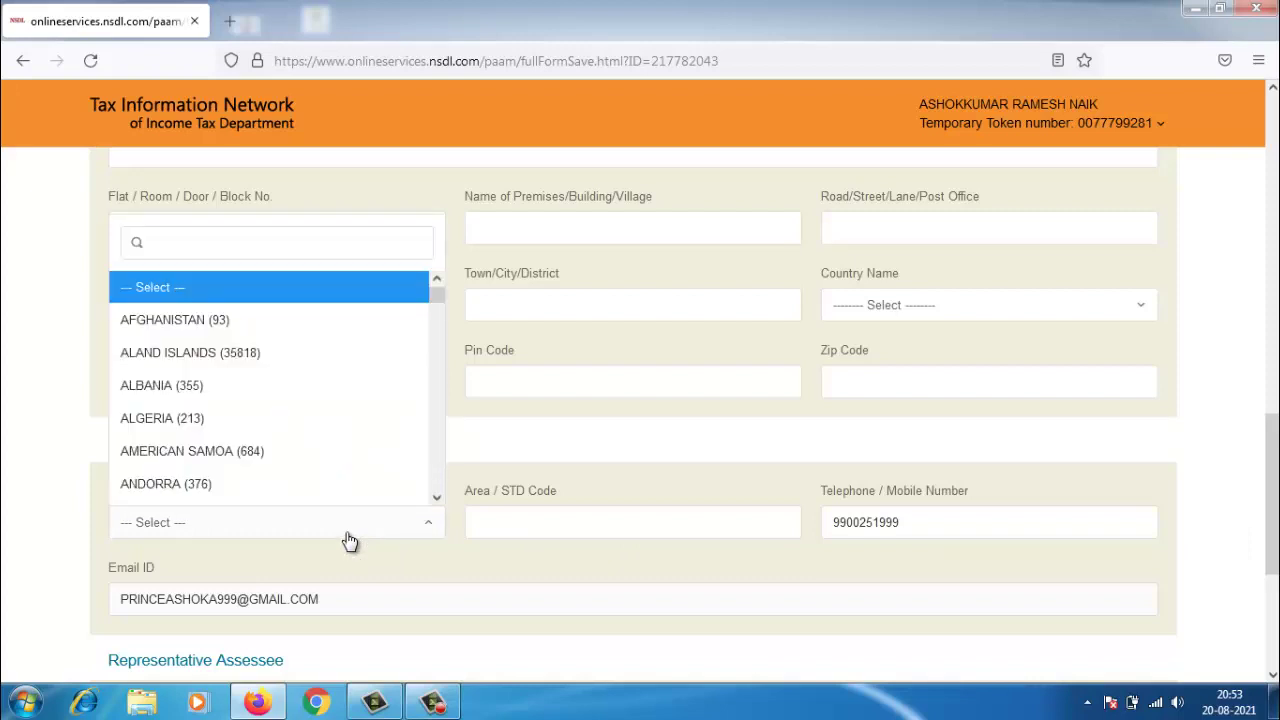
pyautogui.click(349, 541)
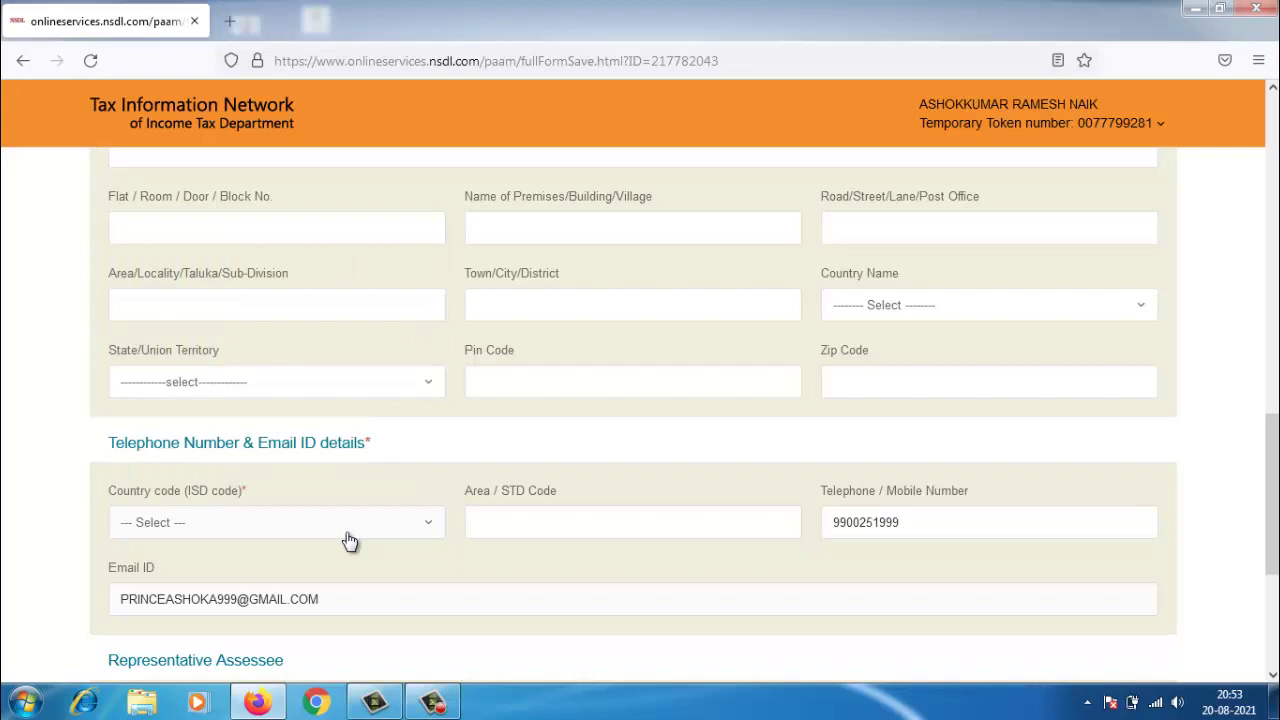
pyautogui.click(349, 541)
pyautogui.click(349, 541)
pyautogui.click(349, 541)
pyautogui.write('i')
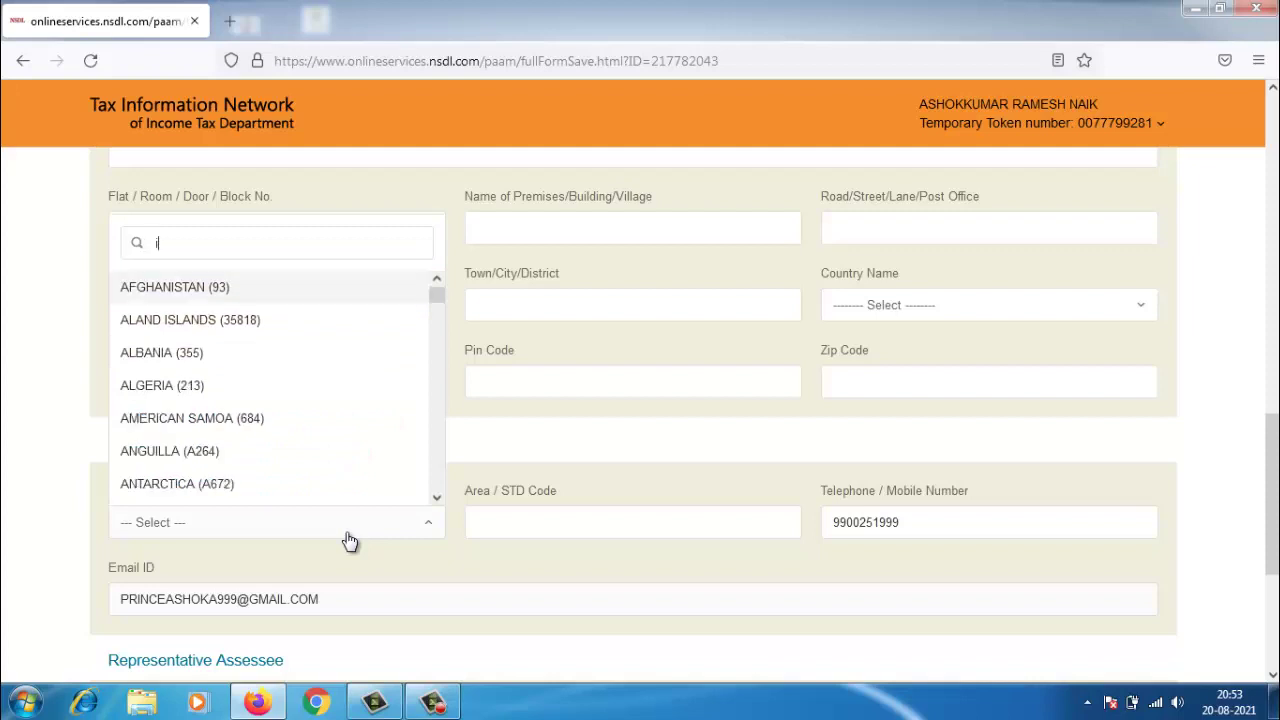
pyautogui.write('nd')
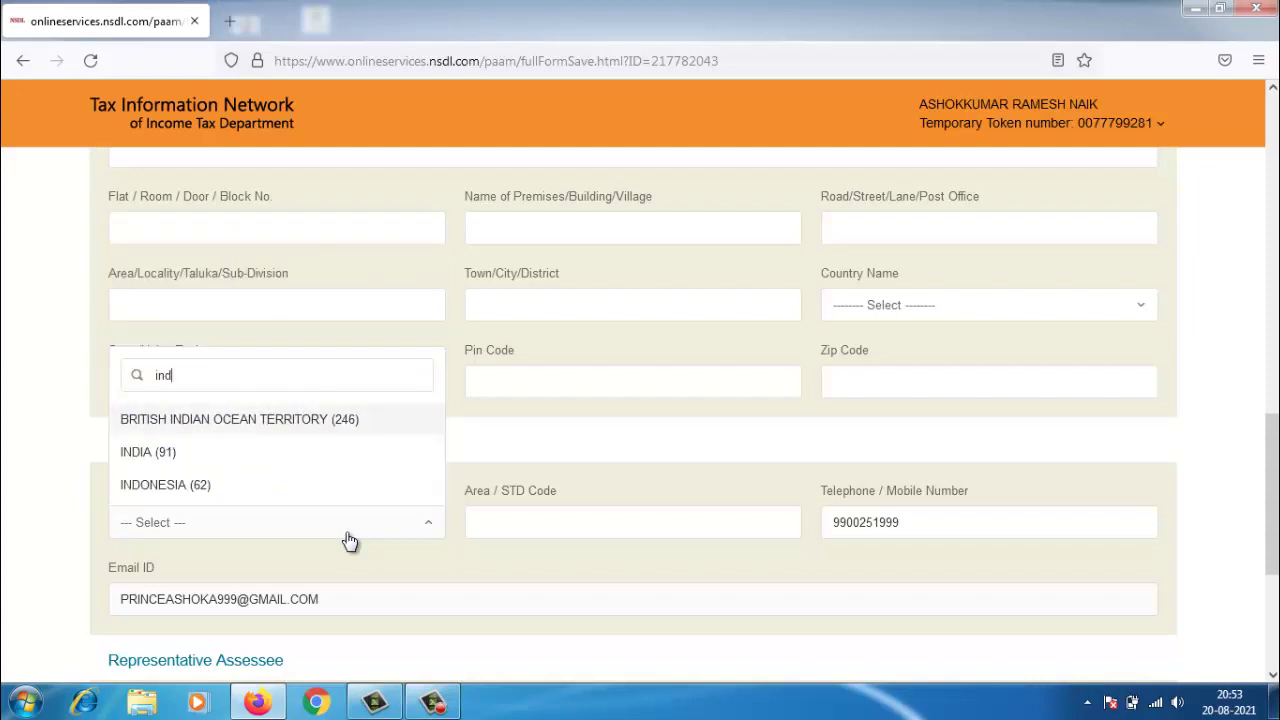
pyautogui.click(226, 455)
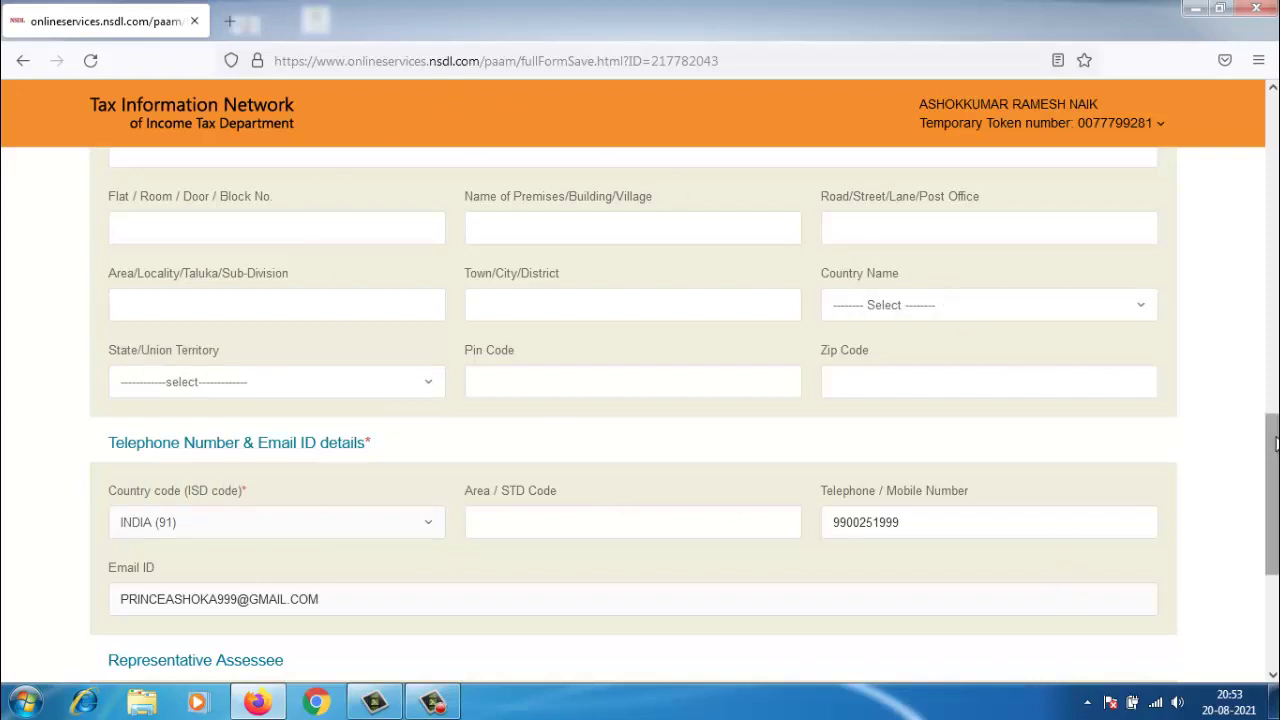
pyautogui.moveTo(1264, 442); pyautogui.dragTo(1262, 530)
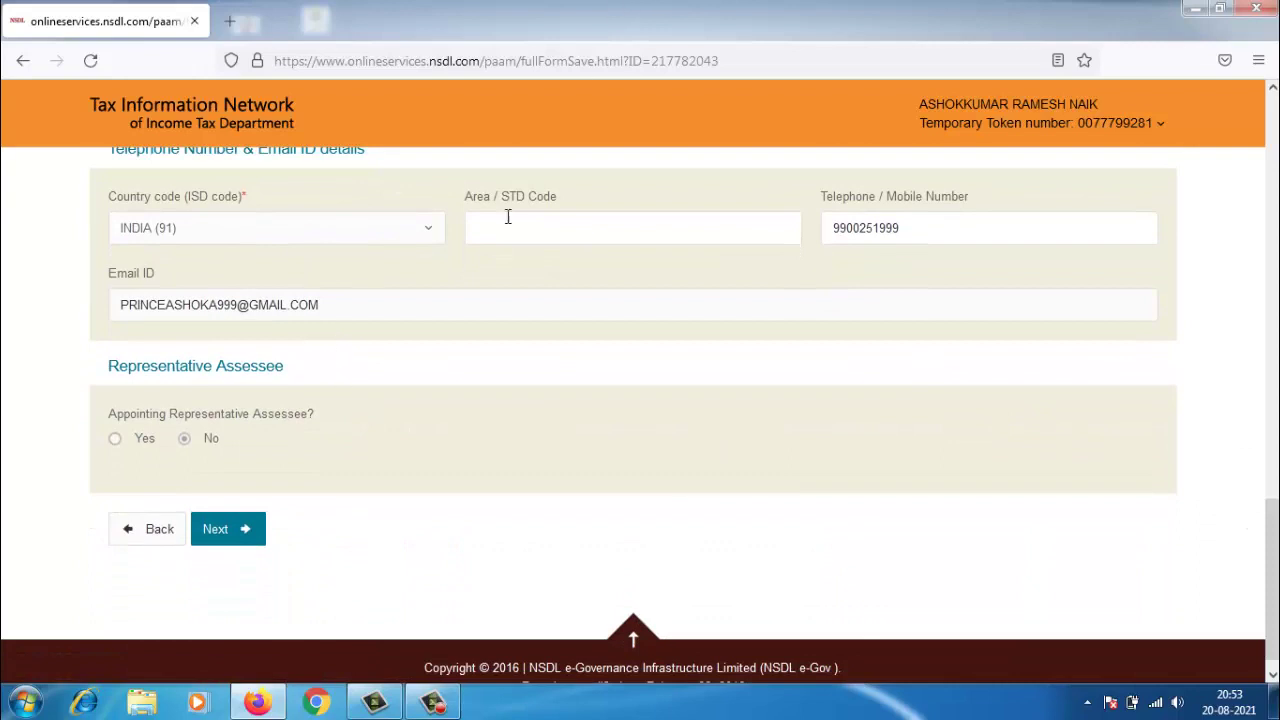
pyautogui.click(220, 529)
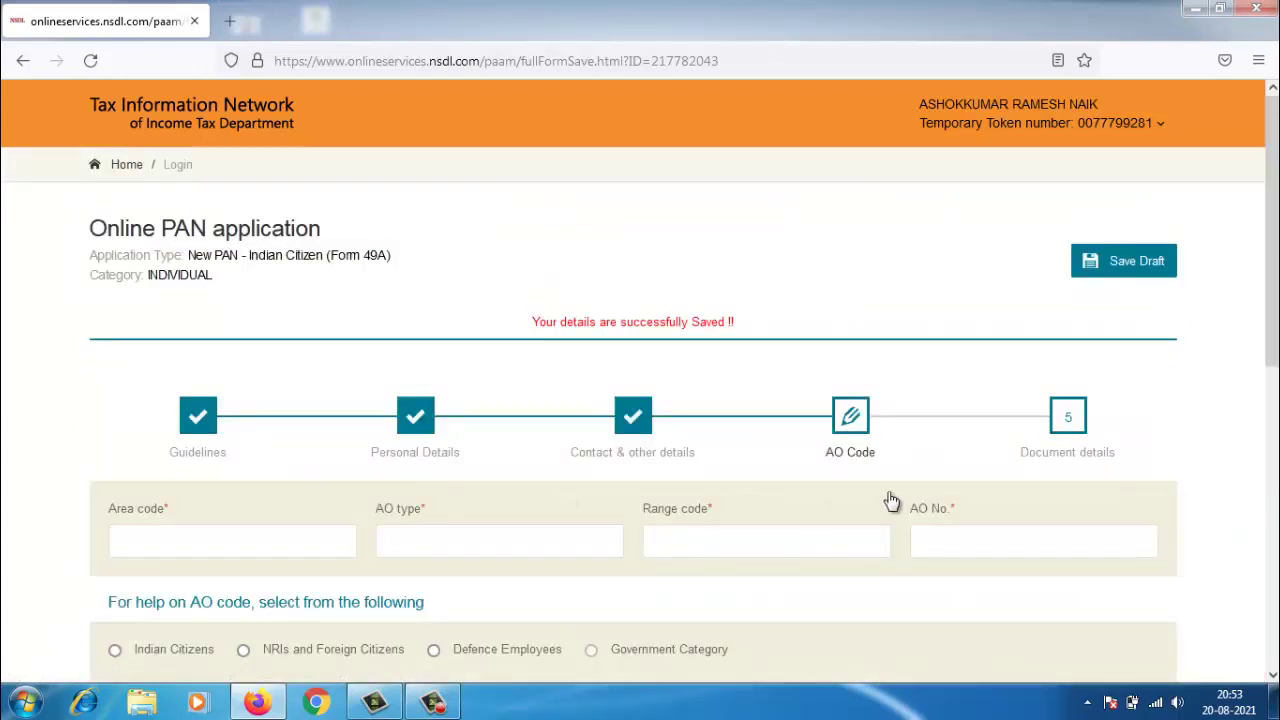
# - Save the draft, choose Indian Citizens and select state KARNATAKA
pyautogui.click(1105, 266)
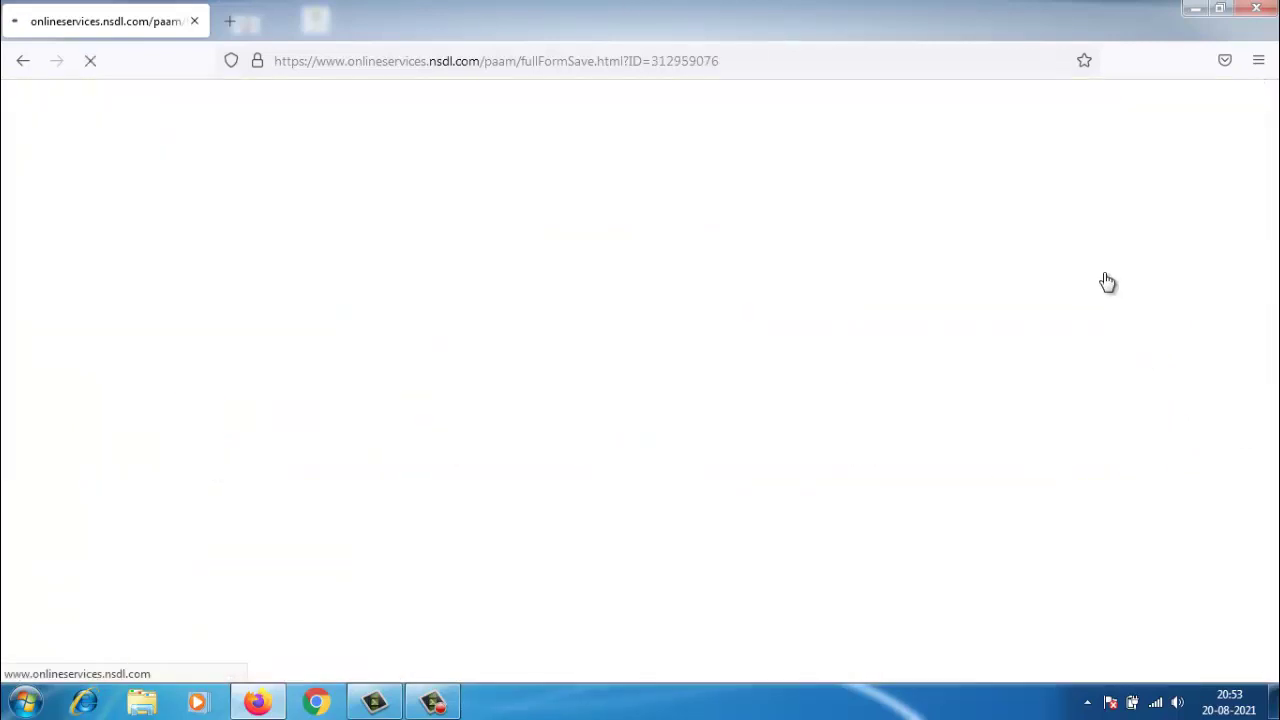
pyautogui.scroll(-3, 767, 470)
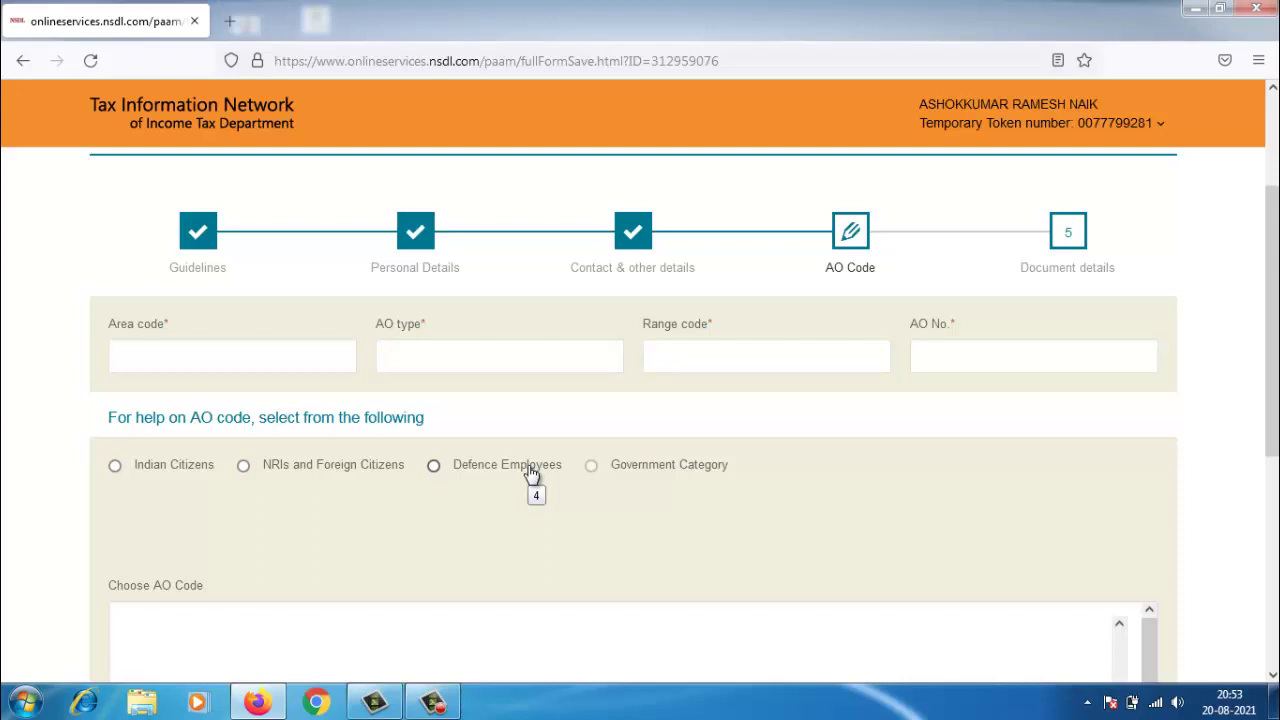
pyautogui.click(145, 477)
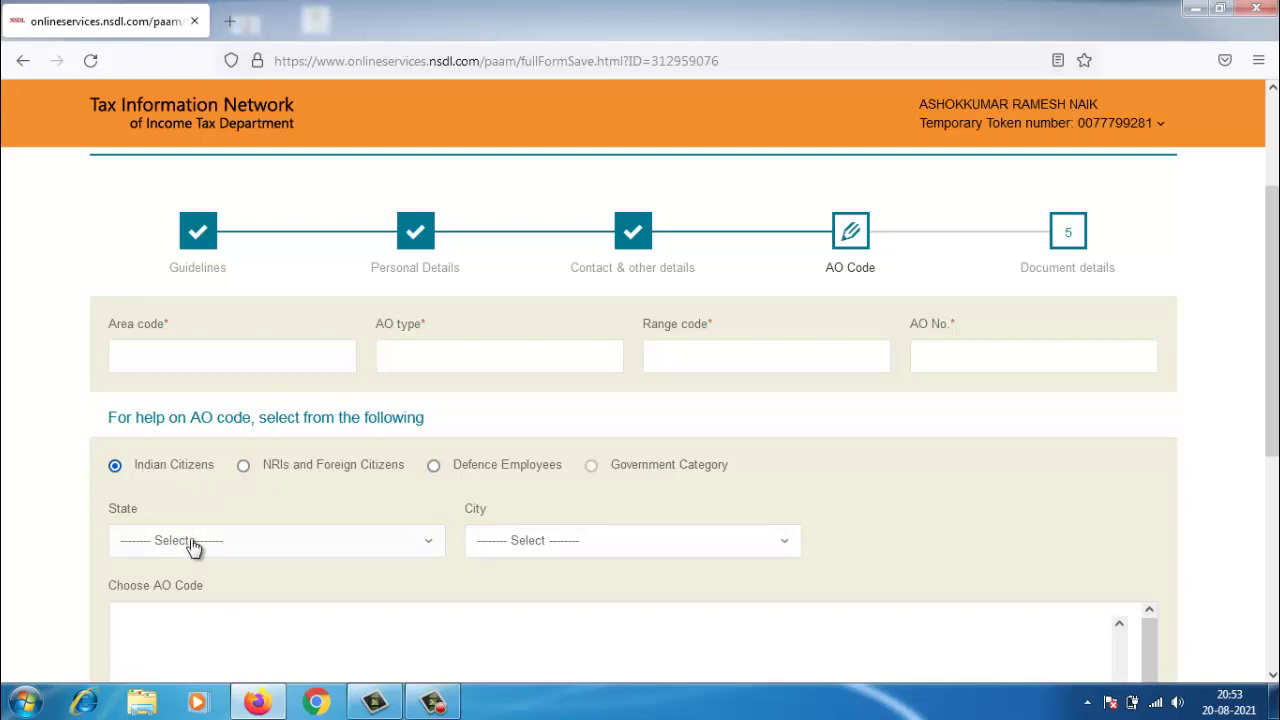
pyautogui.click(193, 547)
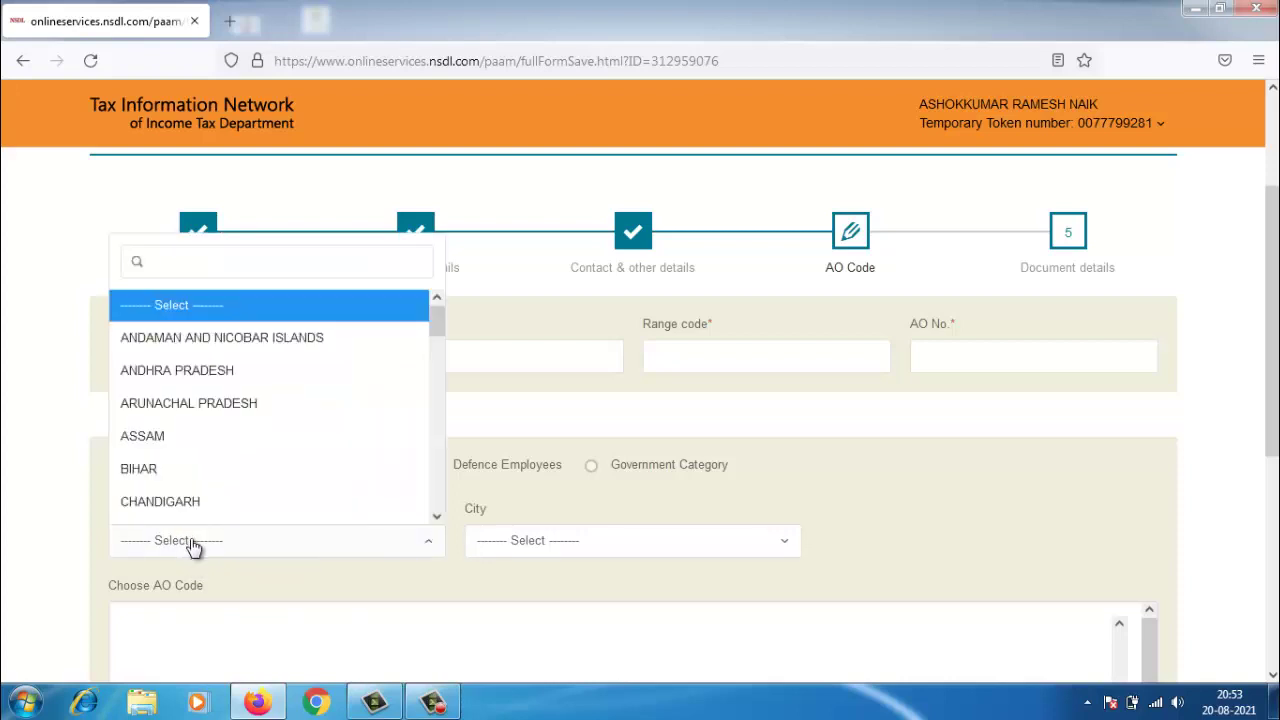
pyautogui.write('k')
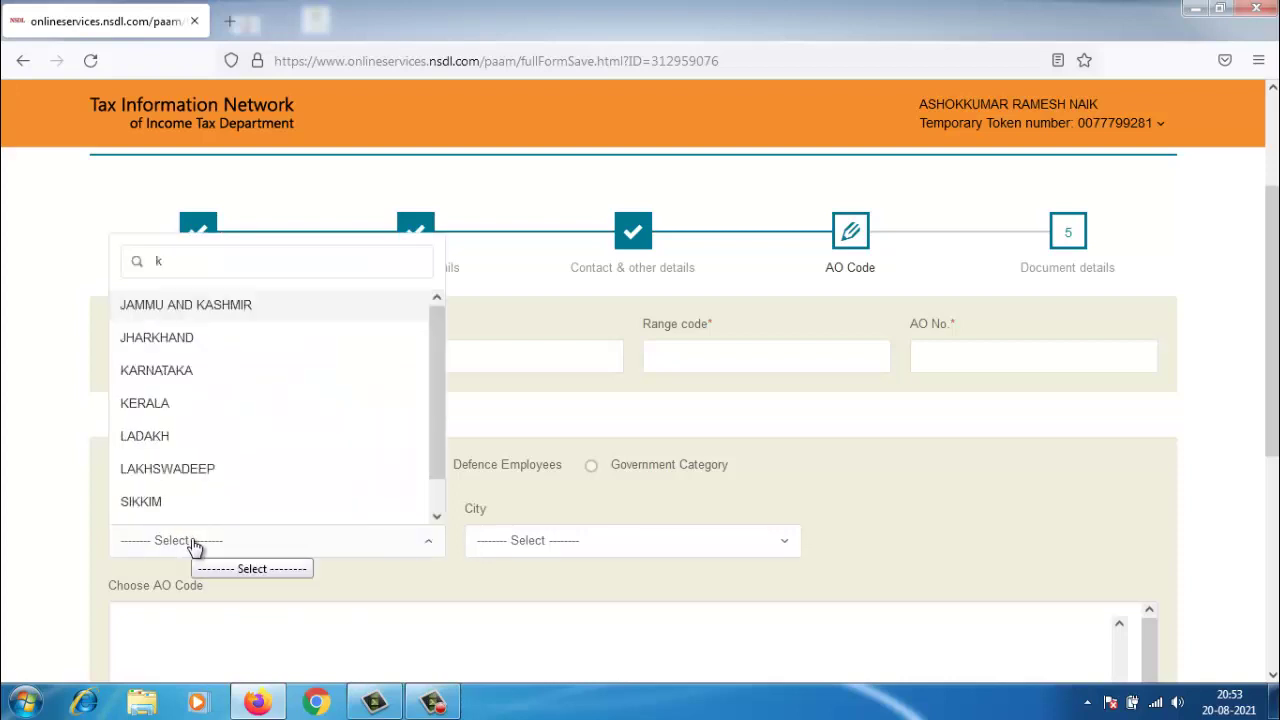
pyautogui.write('ar')
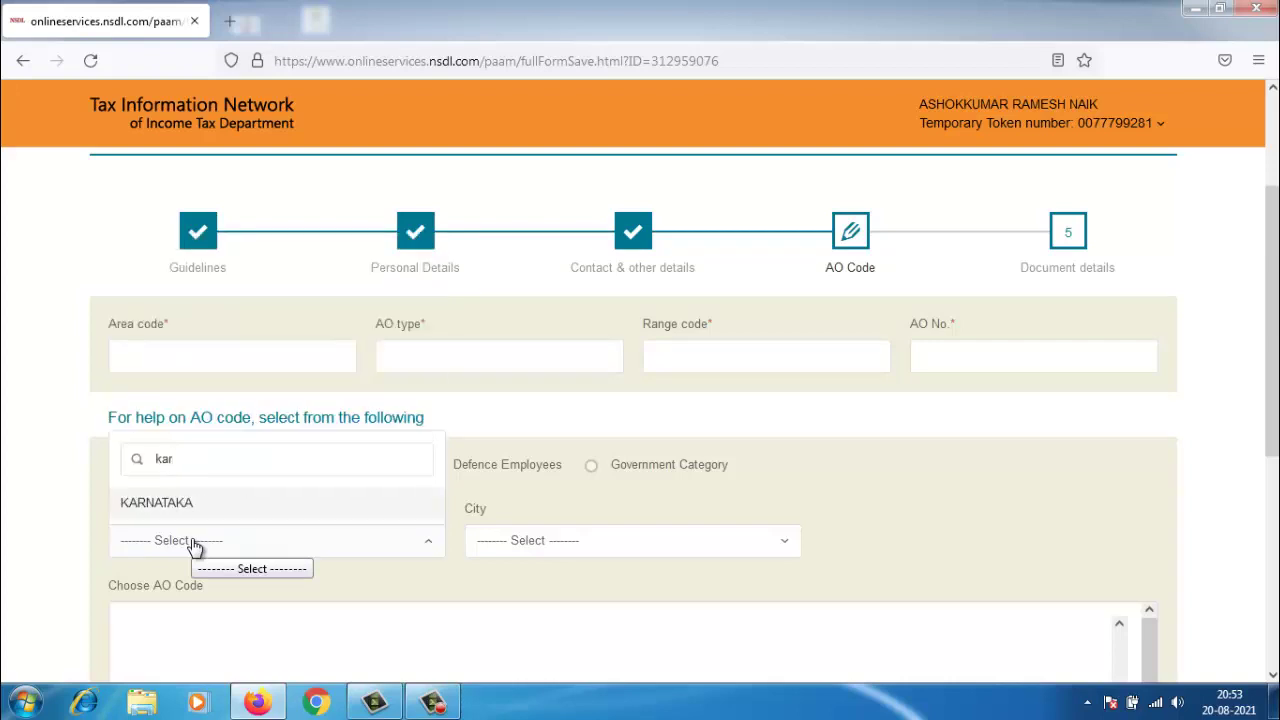
pyautogui.click(189, 603)
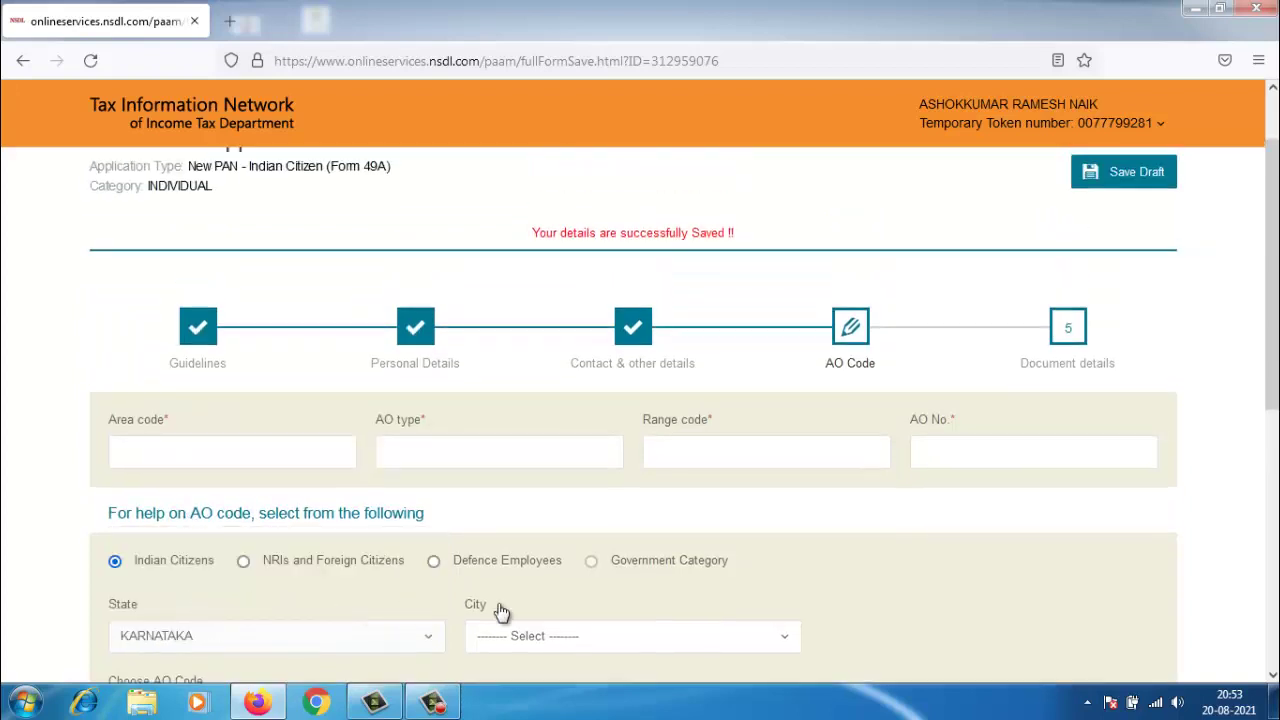
# - Select city BIJAPUR, pick the WARD 1 & TPS AO code and go to Document details
pyautogui.moveTo(1272, 380); pyautogui.dragTo(337, 500)
pyautogui.click(517, 638)
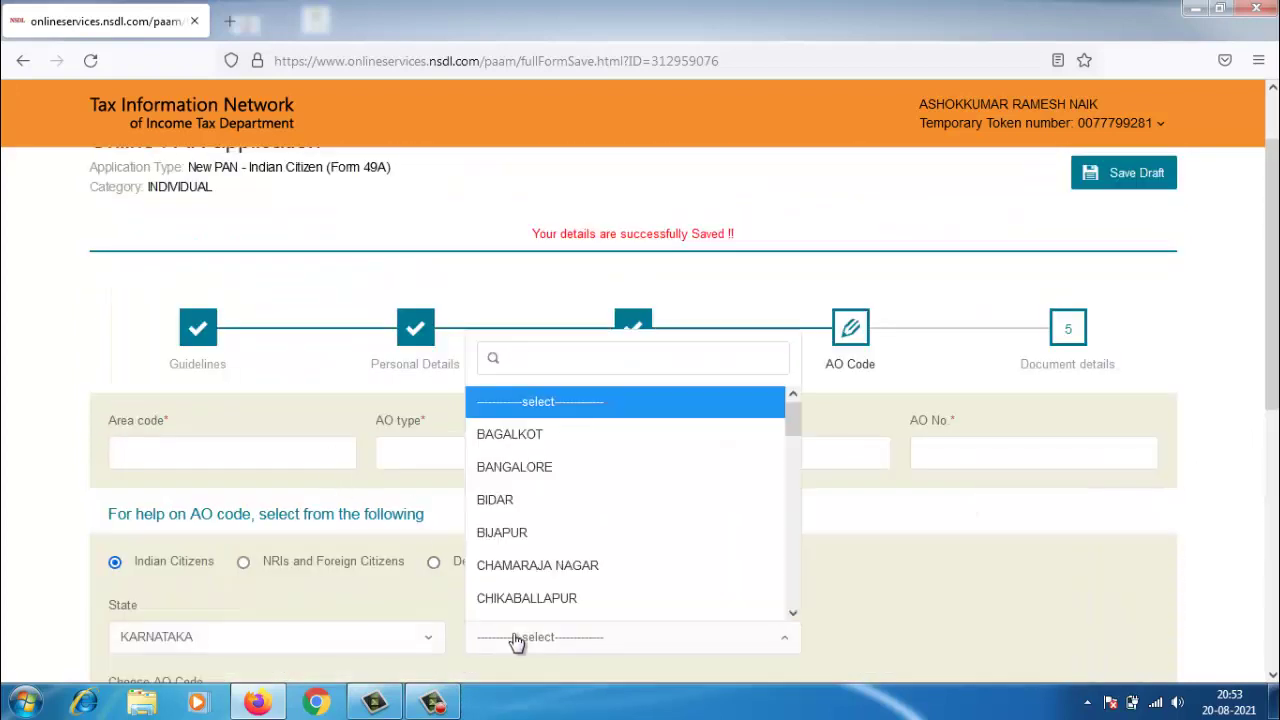
pyautogui.click(505, 535)
pyautogui.scroll(-5, 1237, 488)
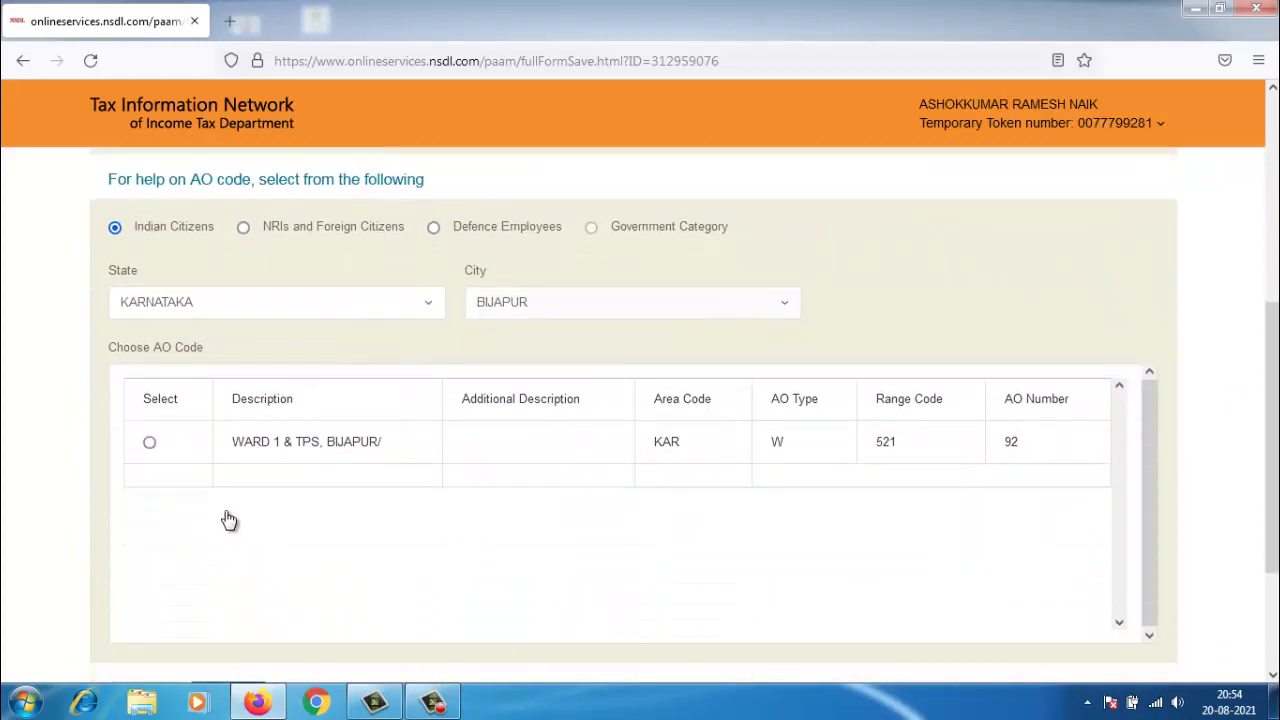
pyautogui.click(149, 443)
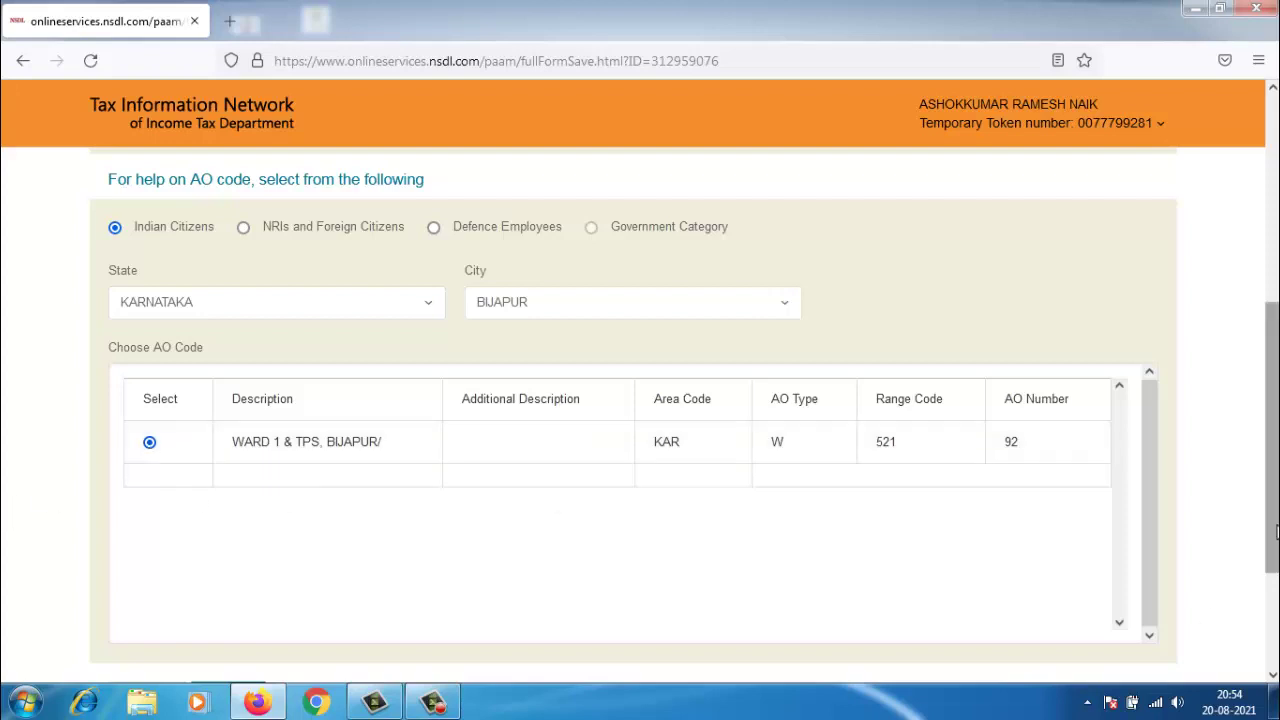
pyautogui.moveTo(1276, 532); pyautogui.dragTo(1276, 613)
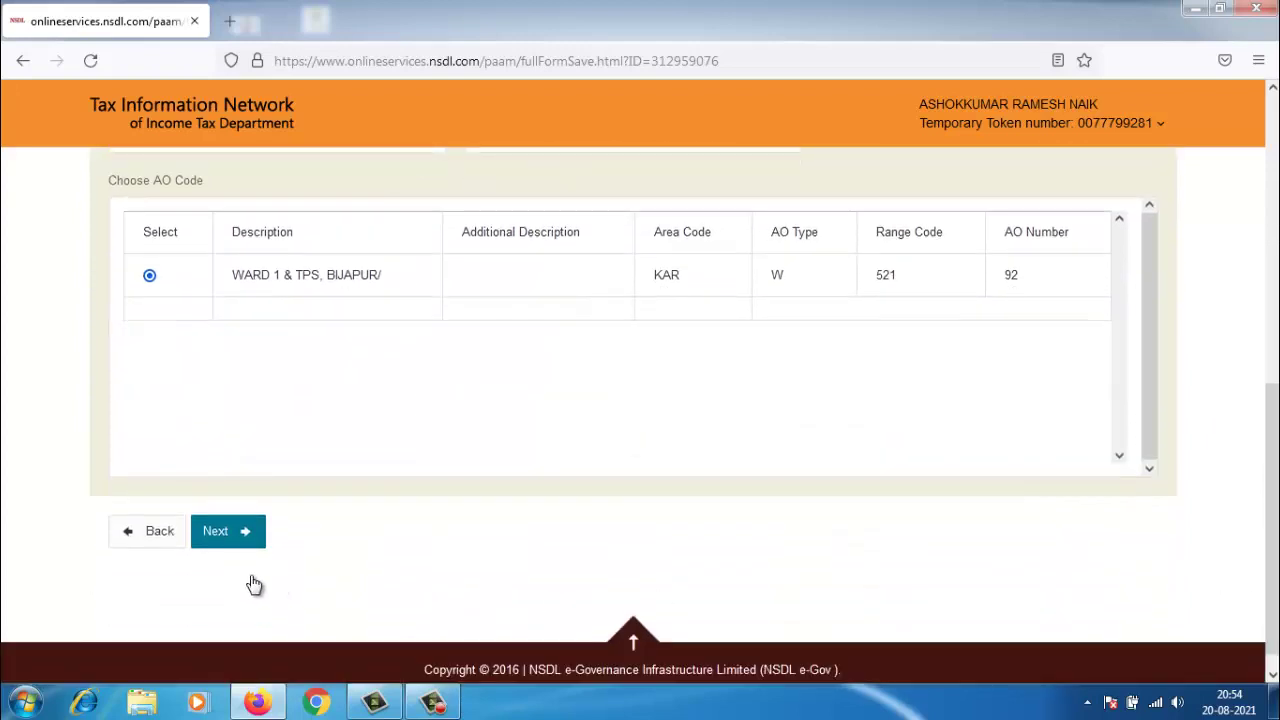
pyautogui.click(233, 541)
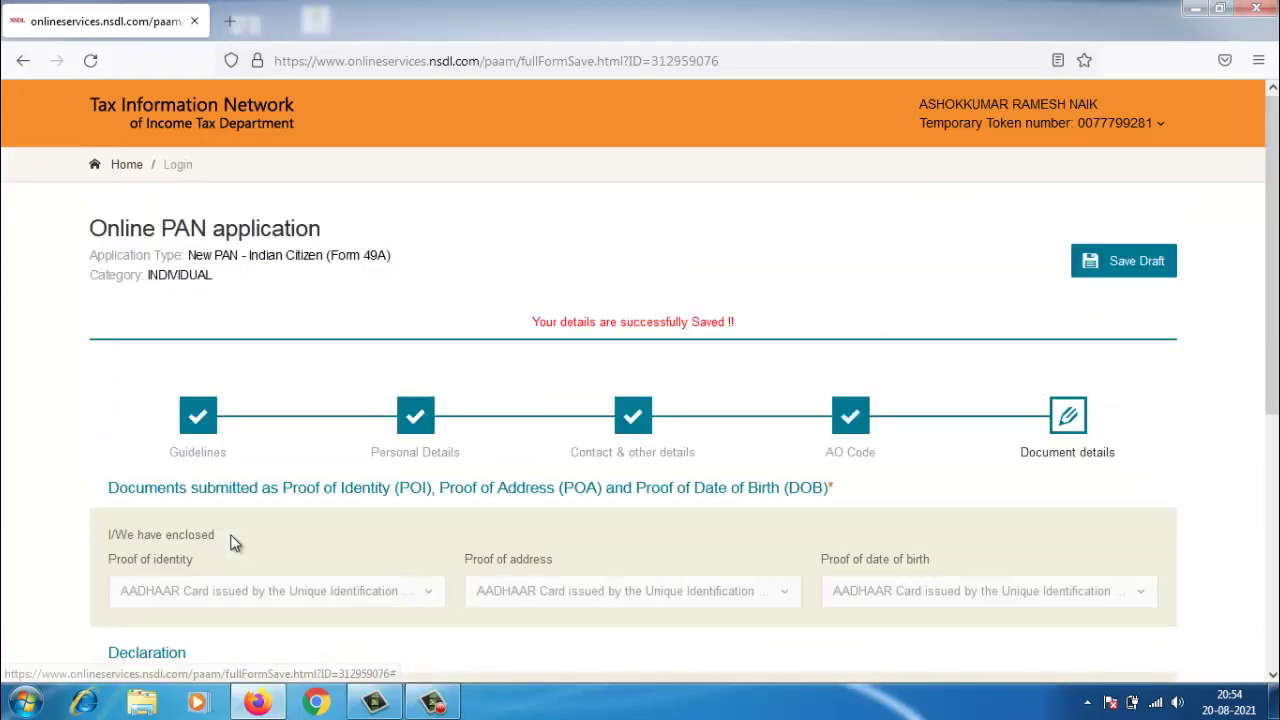
# - Save the application as a draft and set the declaration capacity to Himself/Herself
pyautogui.click(1104, 262)
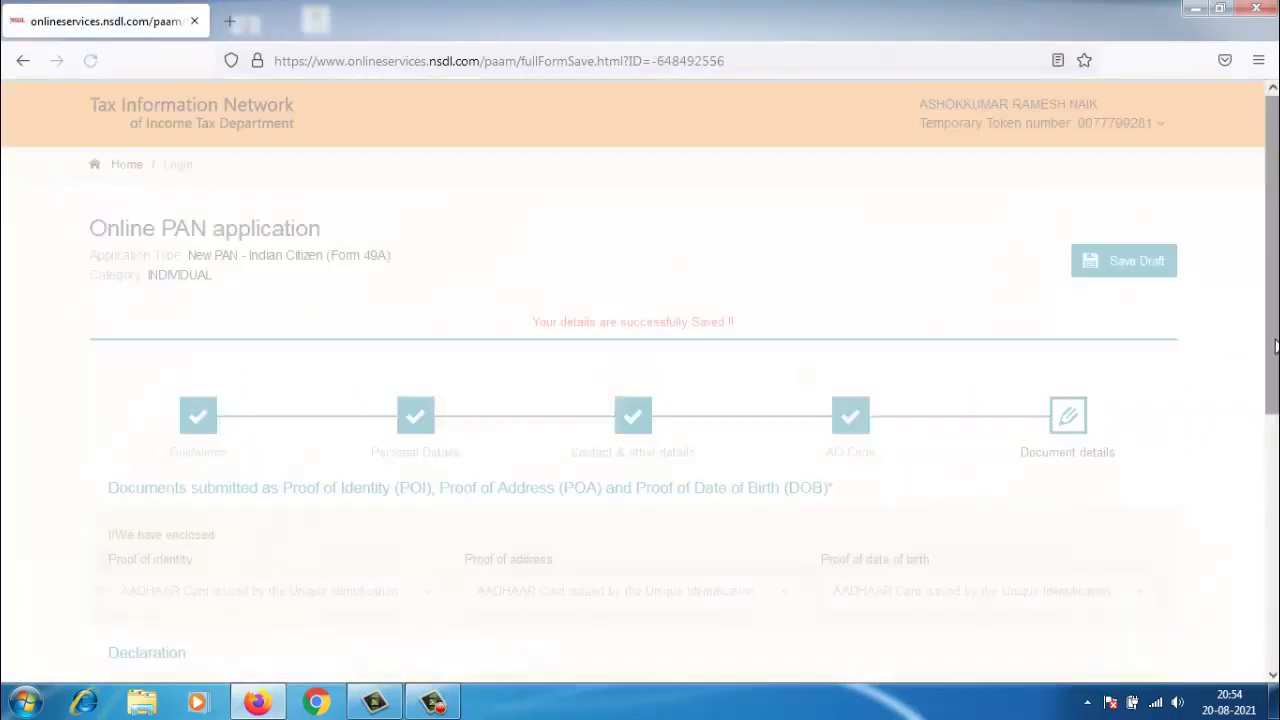
pyautogui.scroll(-5, 1249, 443)
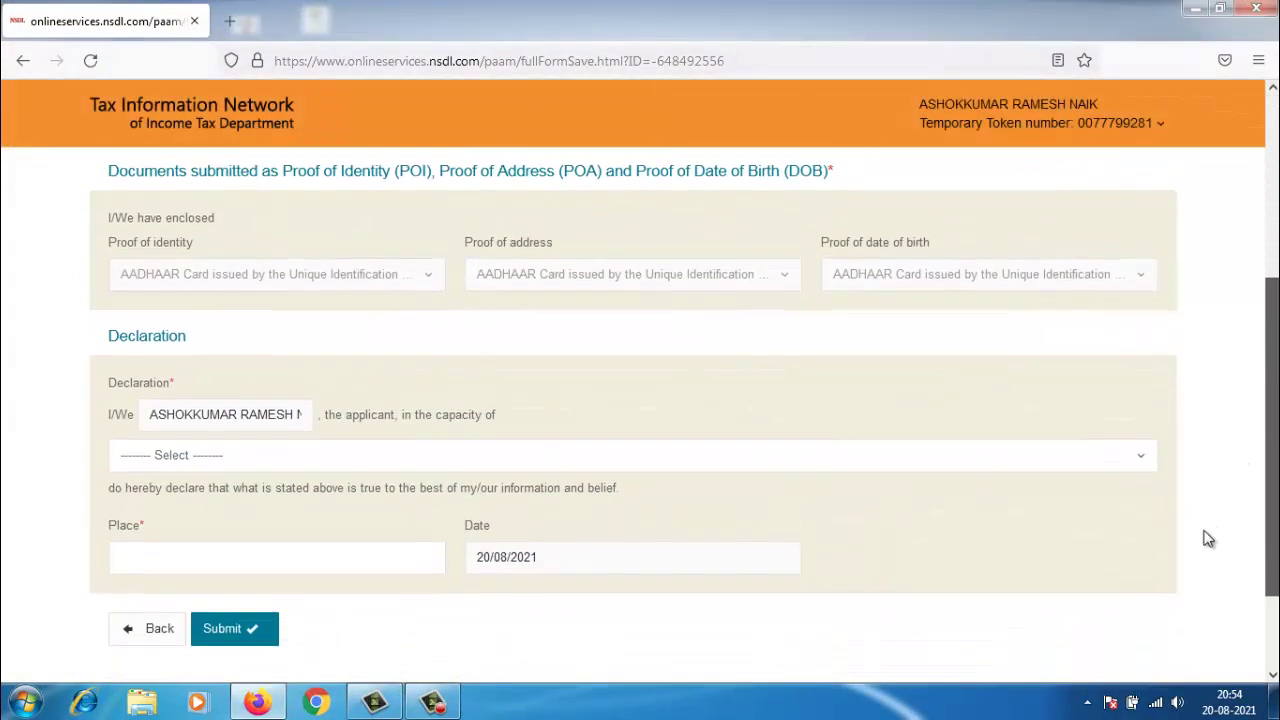
pyautogui.click(200, 428)
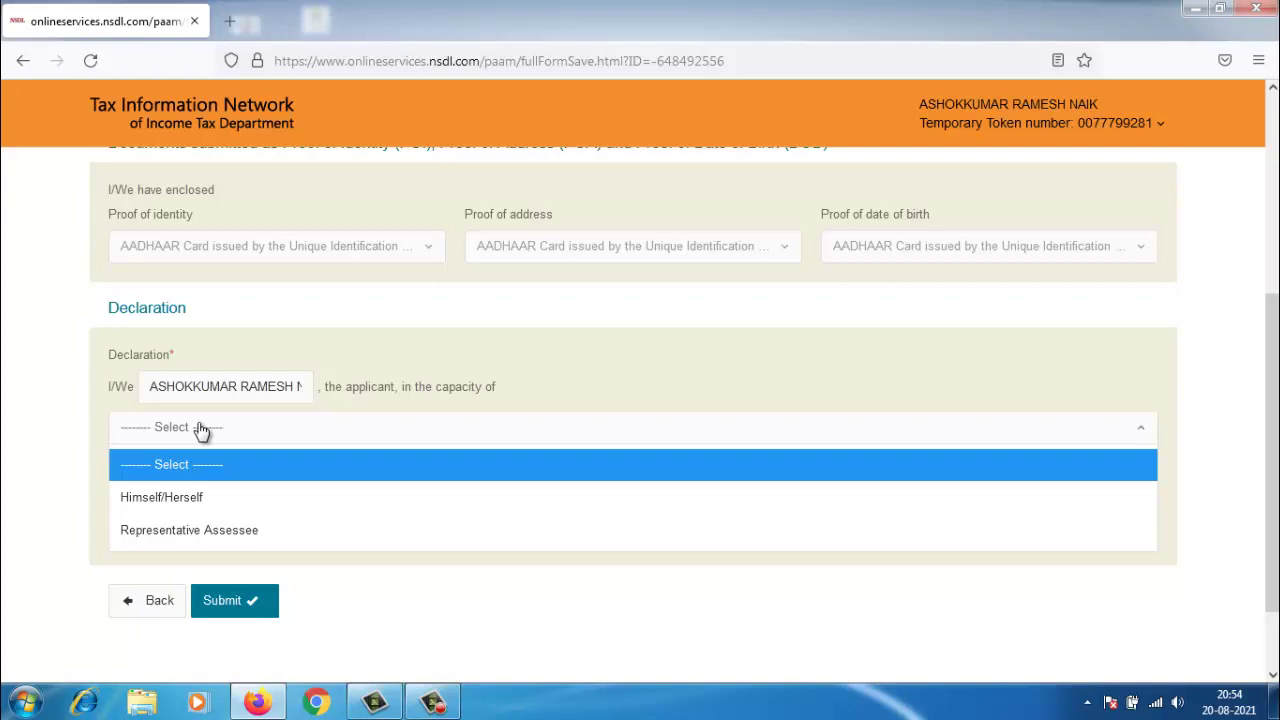
pyautogui.click(205, 510)
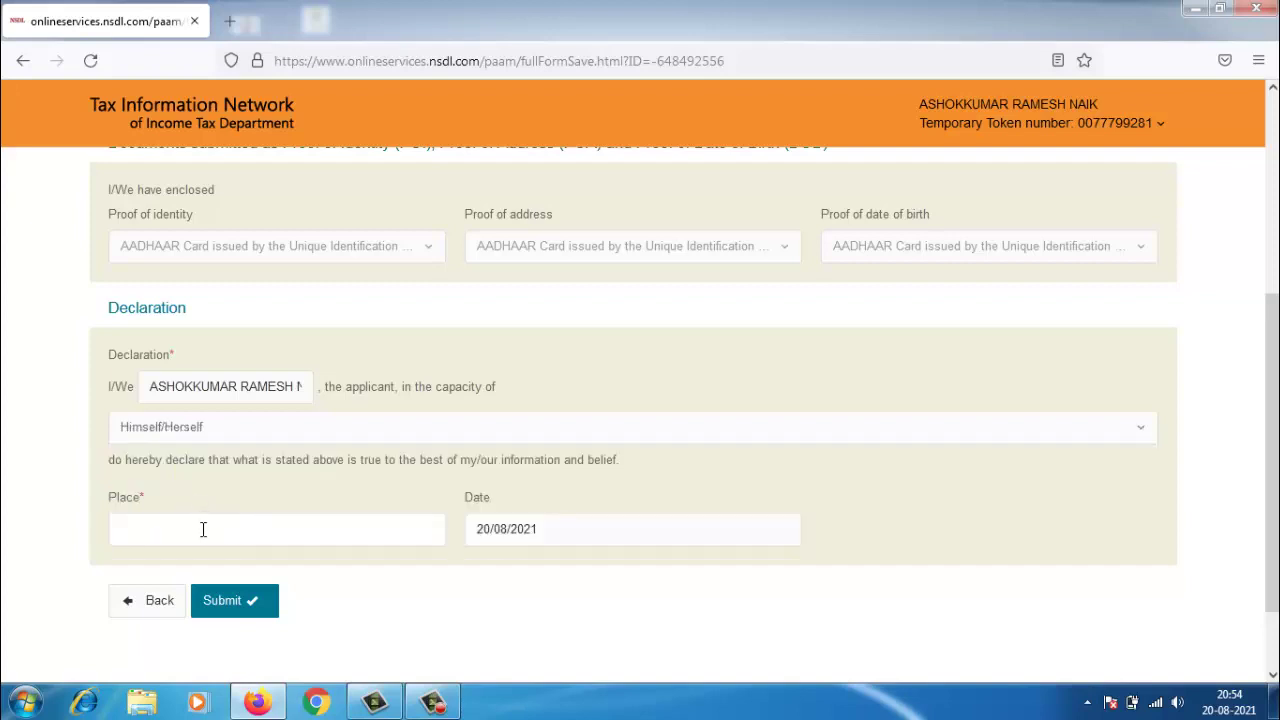
# - Enter 'HITTINAHALLI T' as the place of declaration and submit the application
pyautogui.click(202, 529)
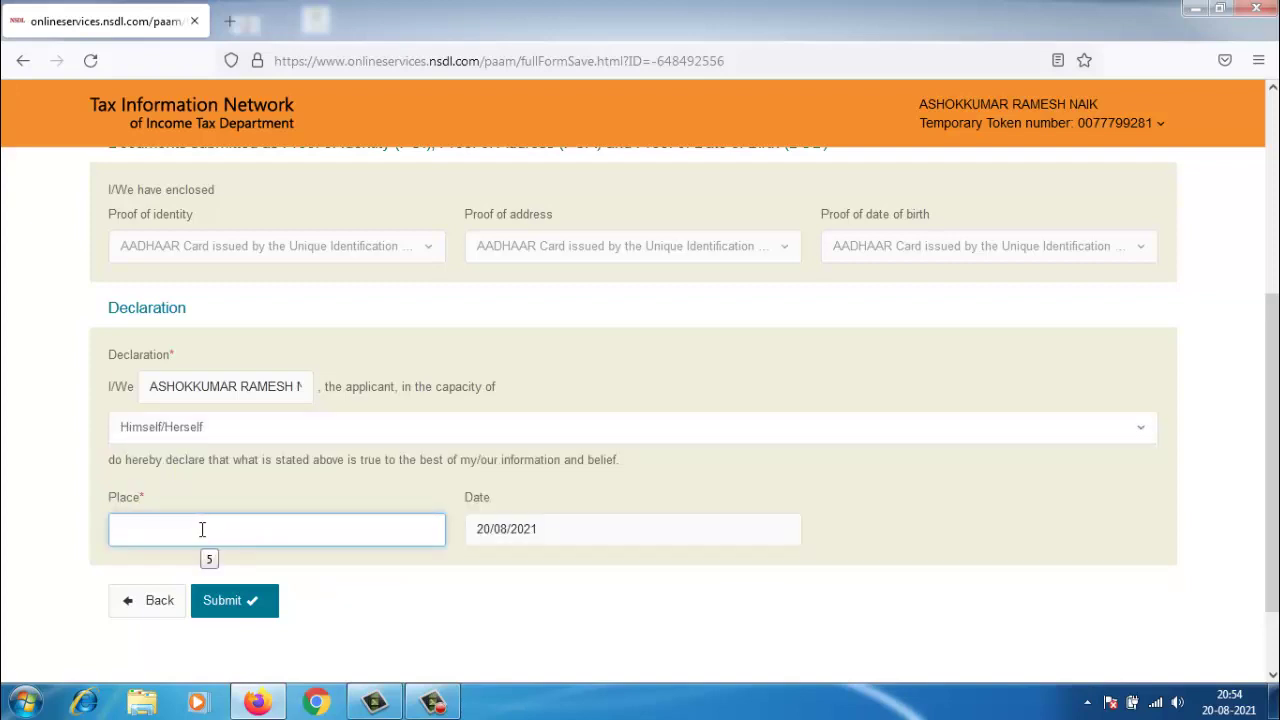
pyautogui.write('HITTINAHALLI T')
pyautogui.click(215, 602)
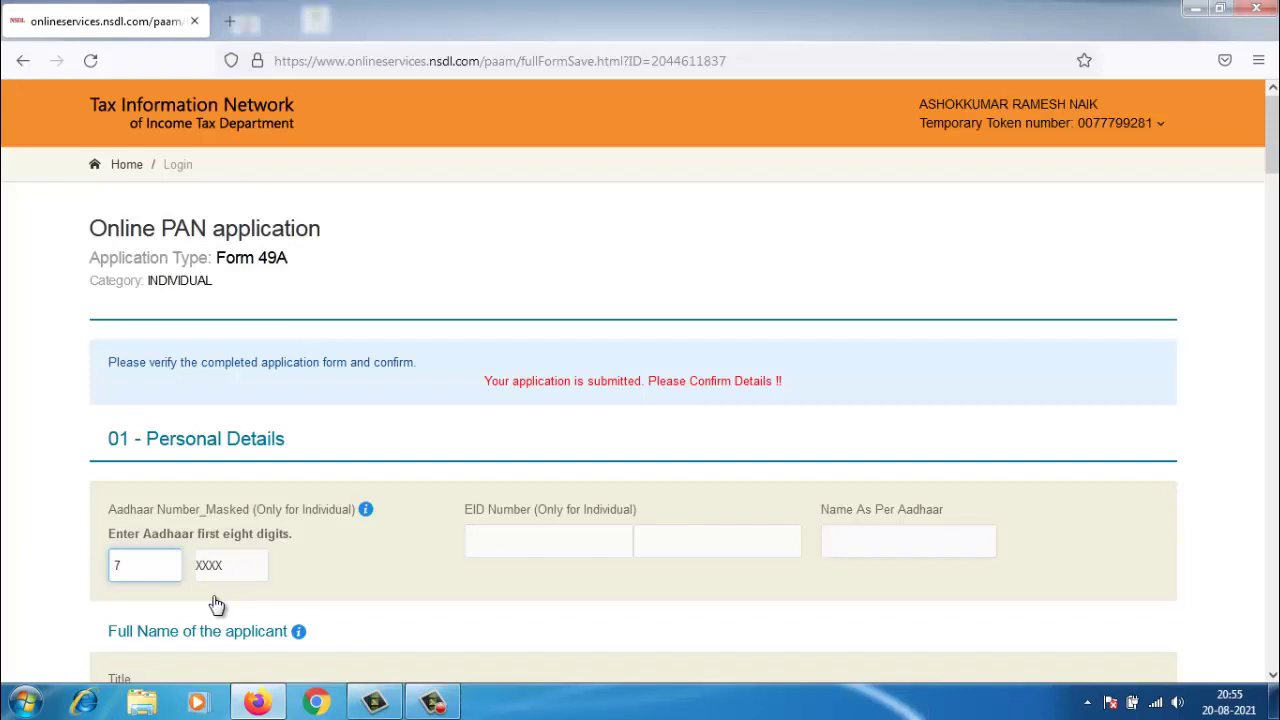
# - Enter the applicant's first eight Aadhaar digits, review the confirmation page, then continue to payment
pyautogui.moveTo(1274, 168); pyautogui.dragTo(1272, 198)
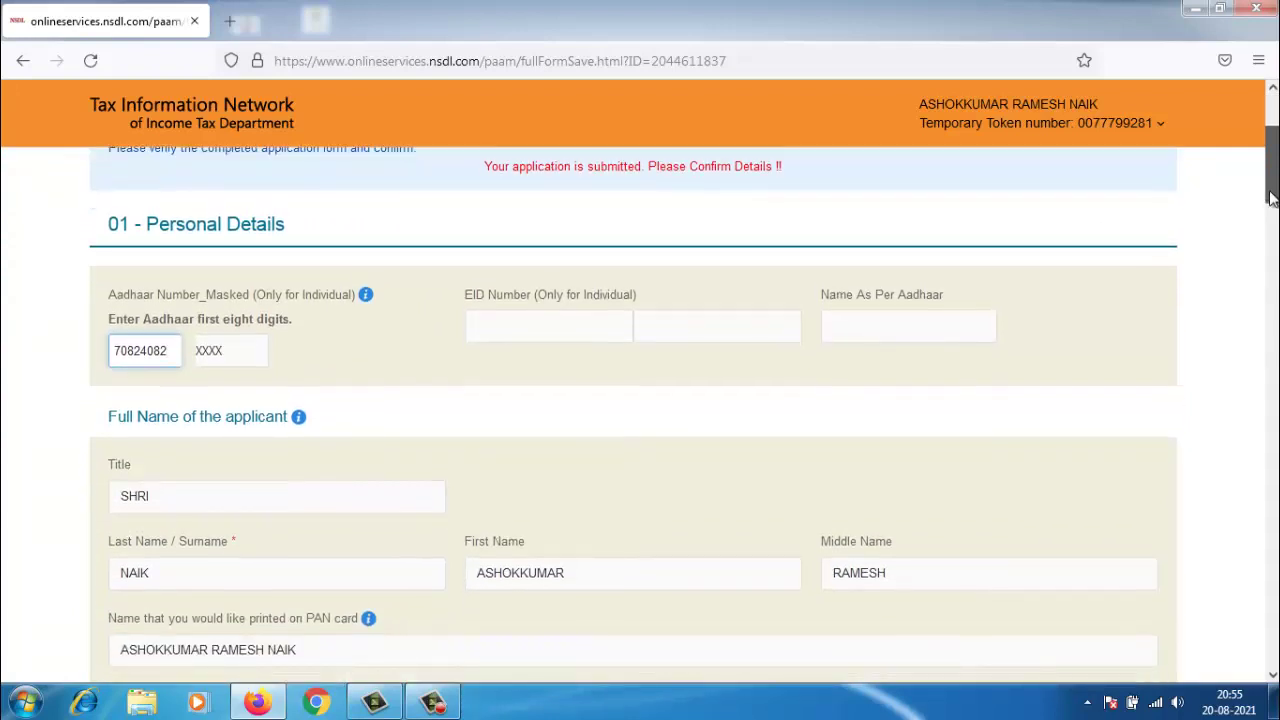
pyautogui.moveTo(1272, 198); pyautogui.dragTo(1206, 652)
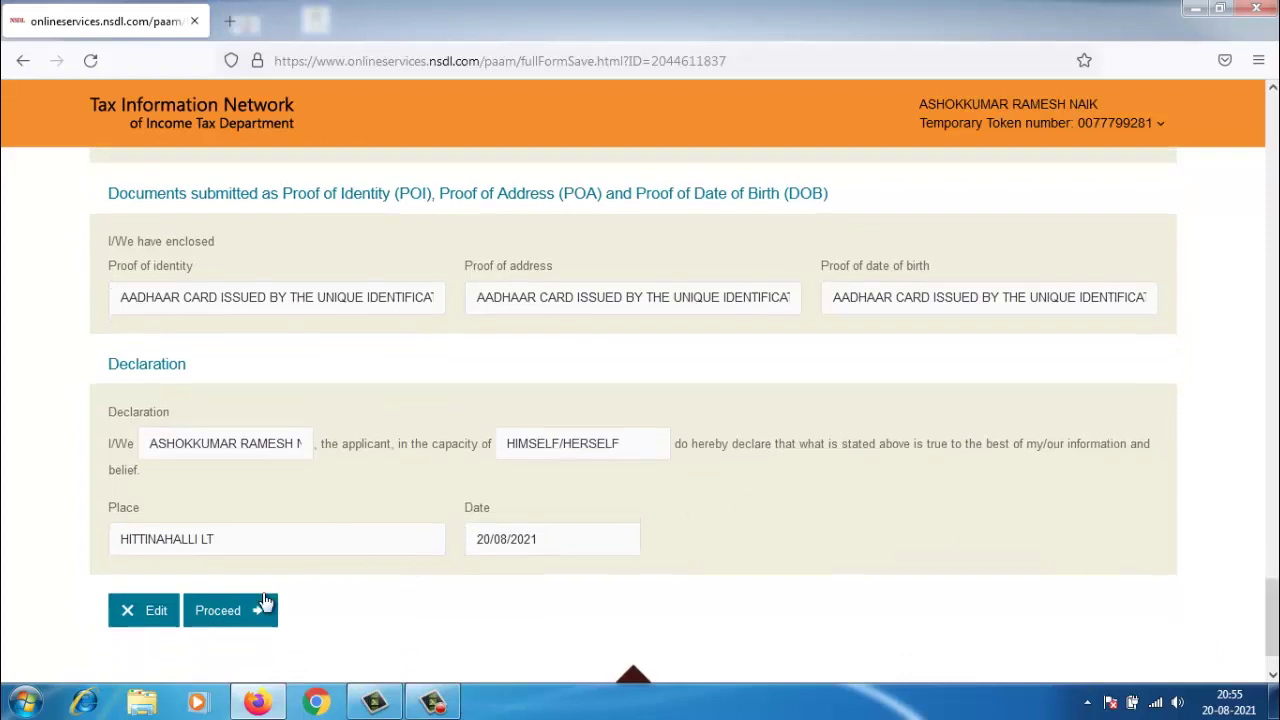
pyautogui.click(240, 618)
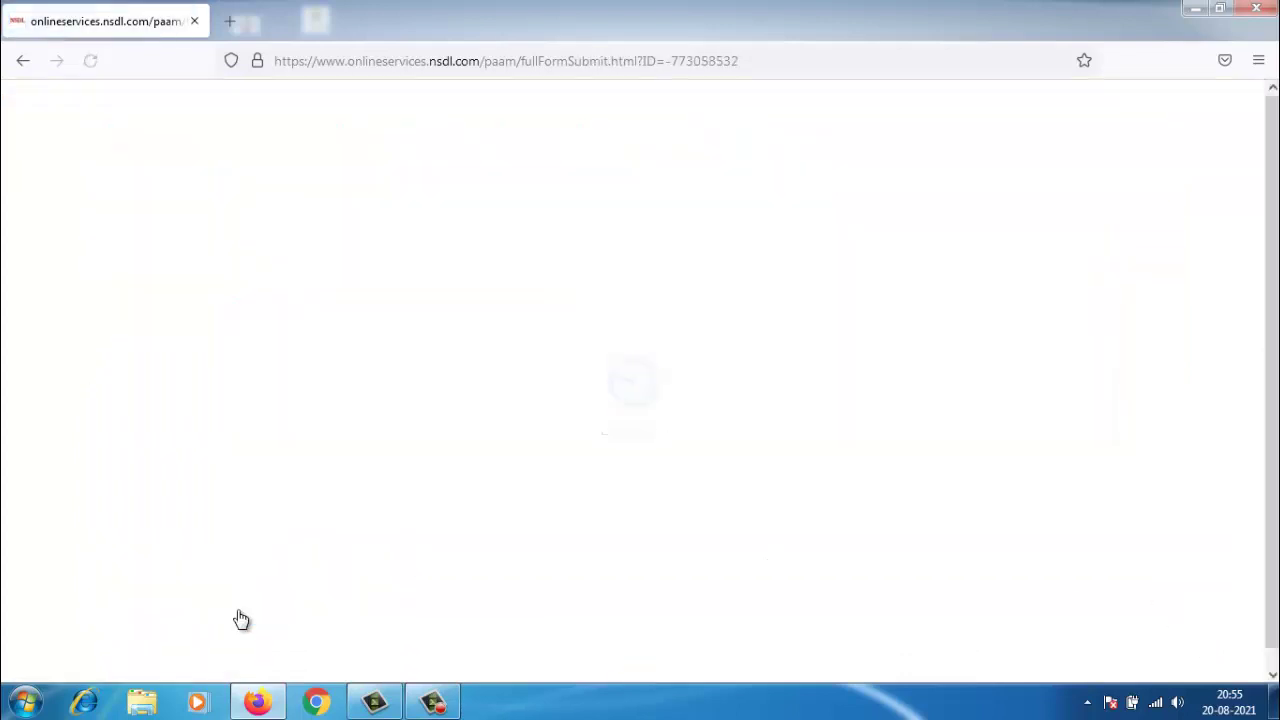